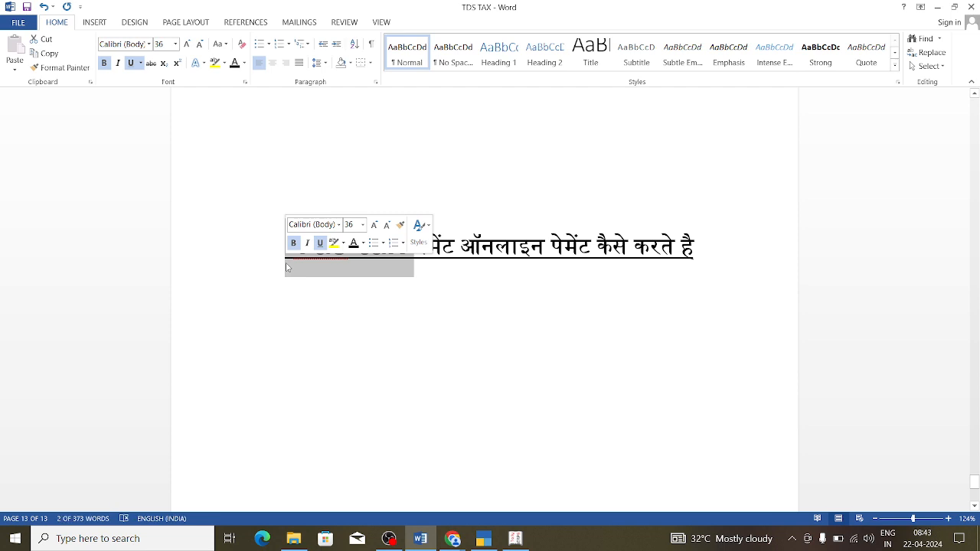
# Step: Bring Chrome in front of Word and show the Income Tax e-Filing home page
pyautogui.click(544, 295)
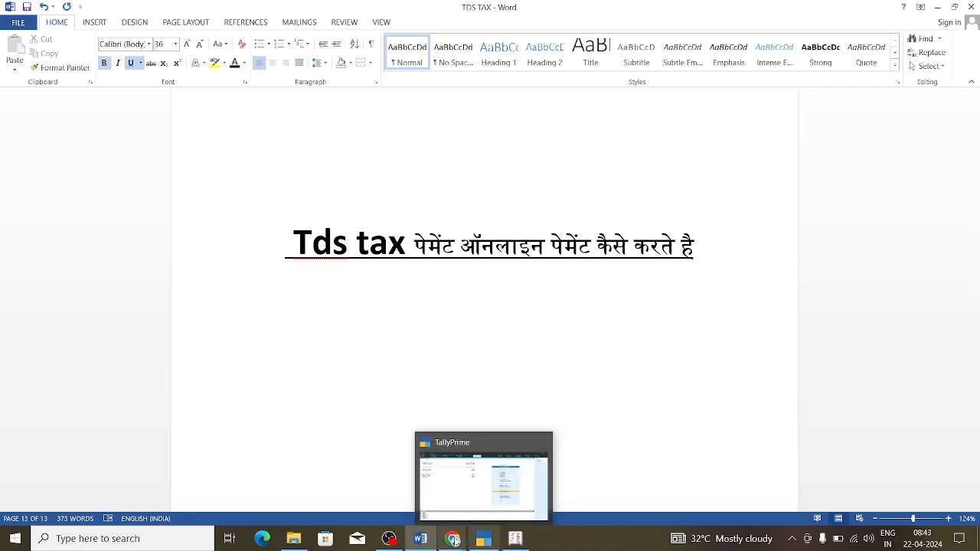
pyautogui.moveTo(452, 539)
pyautogui.click(403, 509)
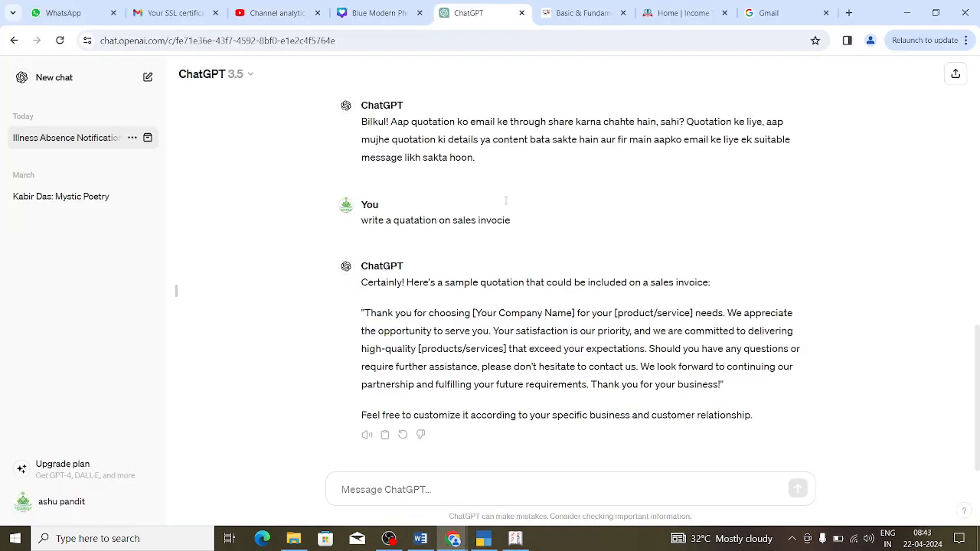
pyautogui.click(695, 21)
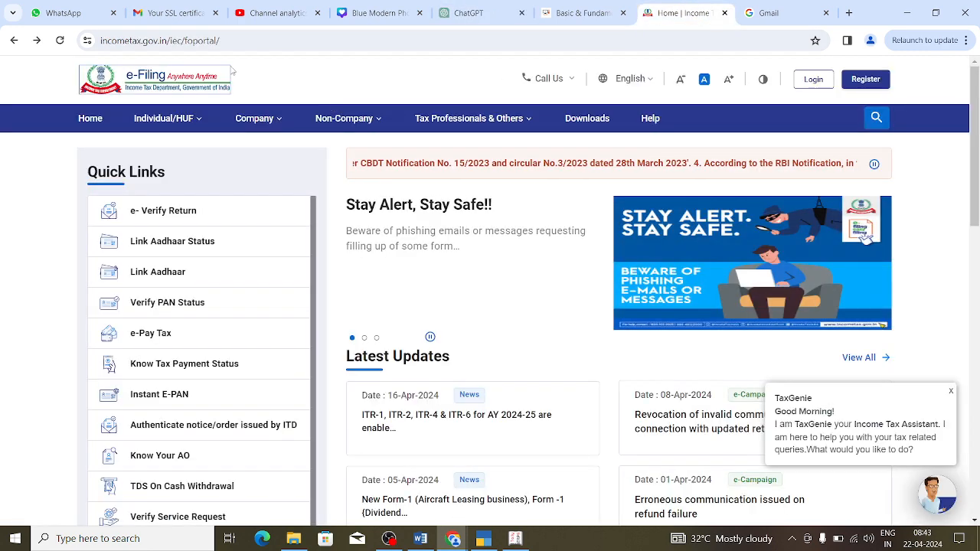
pyautogui.doubleClick(107, 40)
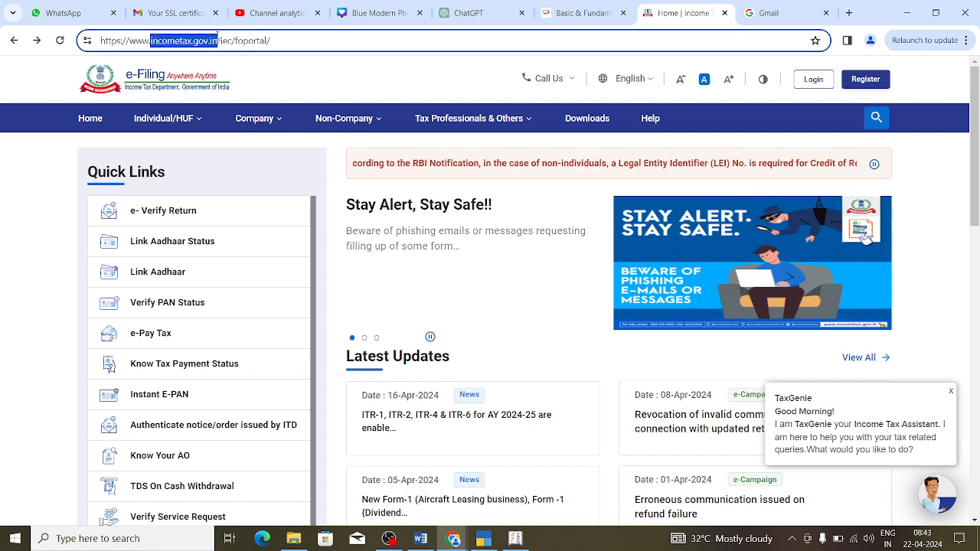
pyautogui.click(163, 118)
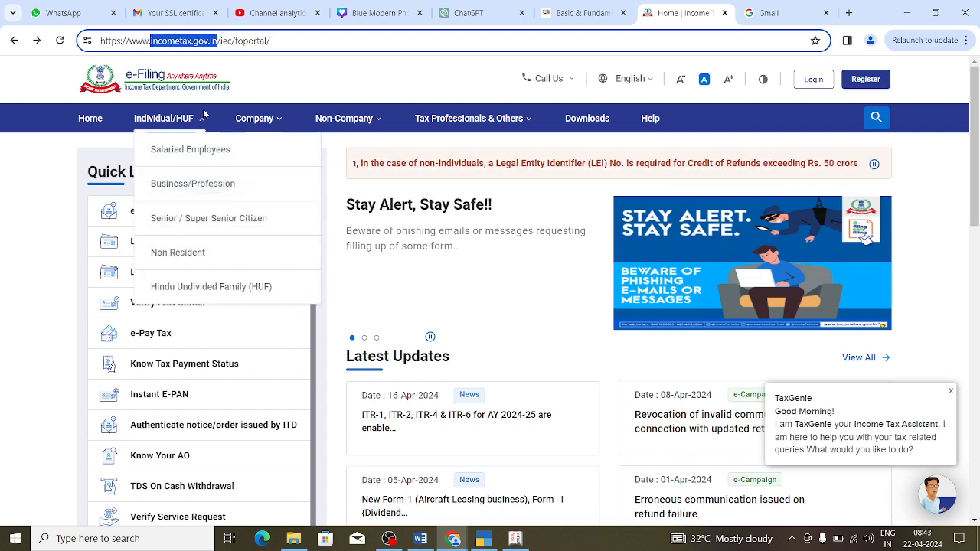
pyautogui.click(37, 331)
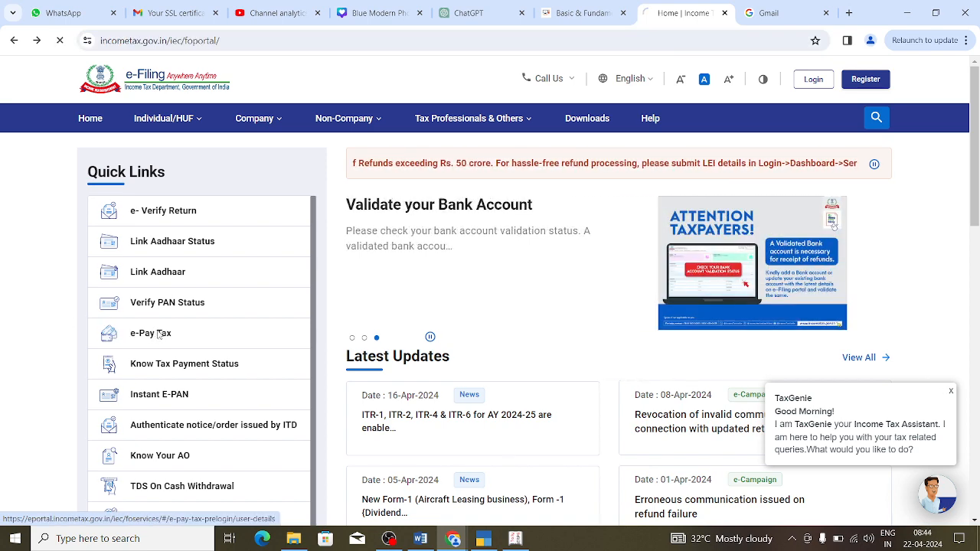
# Step: Open e-Pay Tax and enter the PAN/TAN, then re-enter it in the confirmation field
pyautogui.click(157, 335)
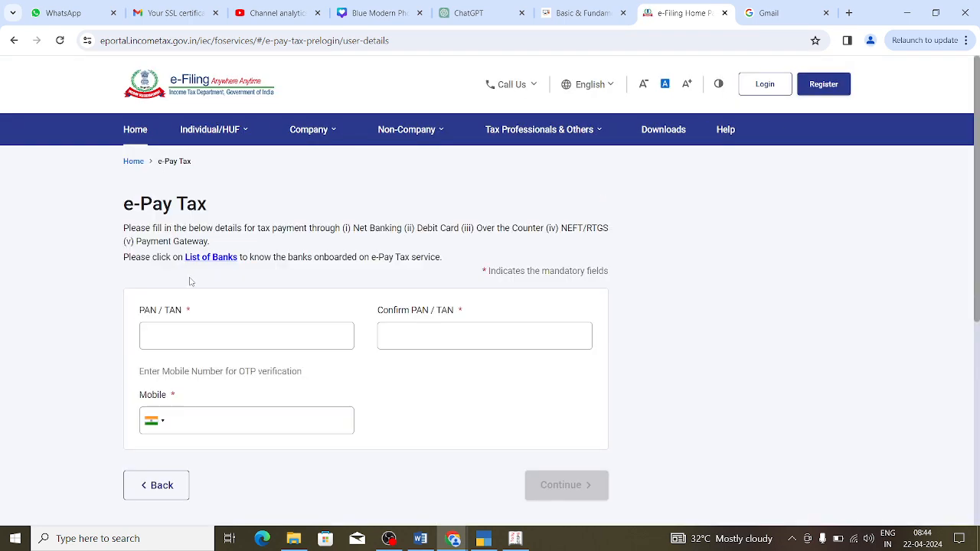
pyautogui.click(164, 339)
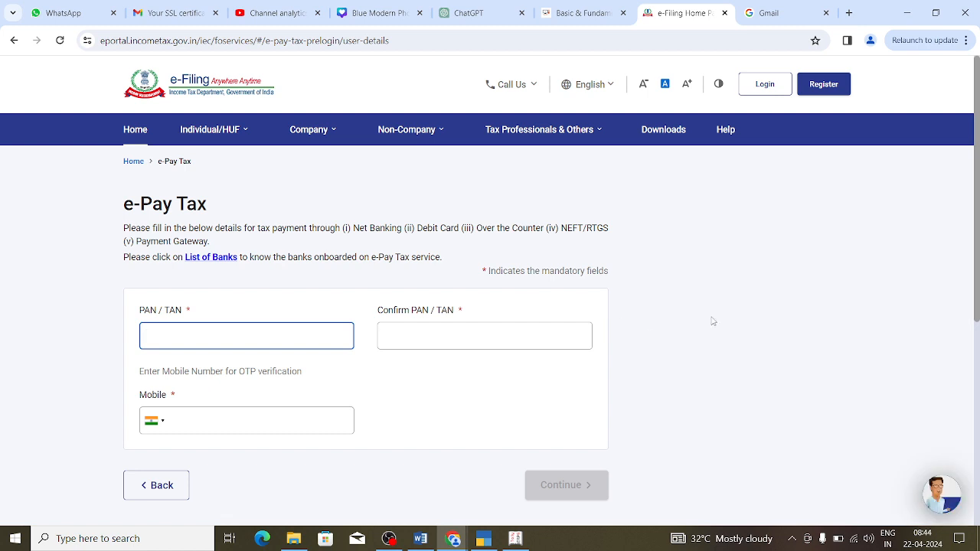
pyautogui.scroll(-1, 969, 279)
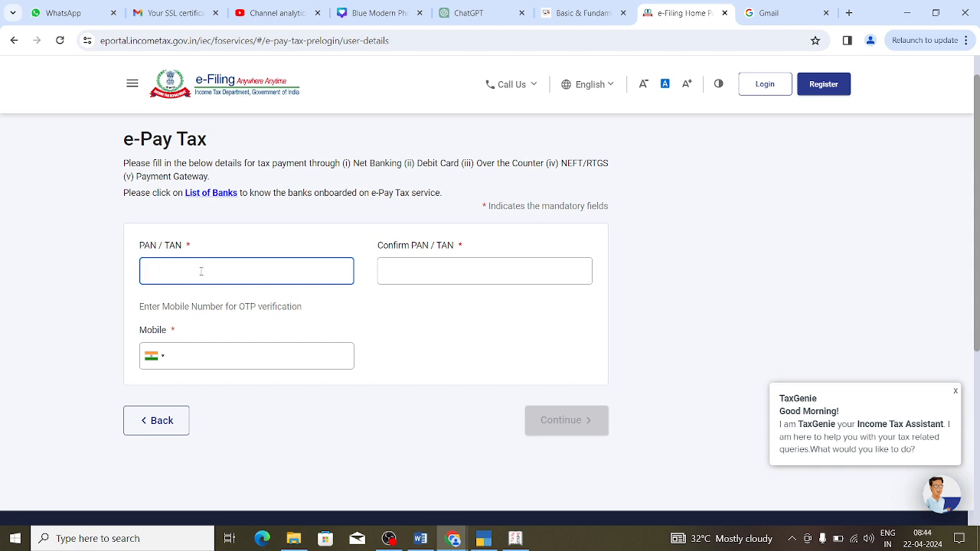
pyautogui.write('••••••••••')
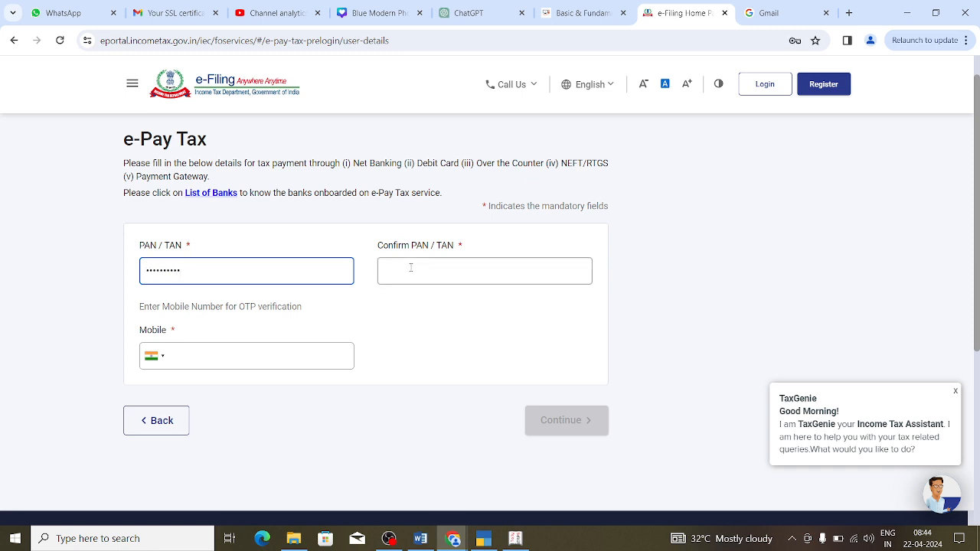
pyautogui.click(414, 267)
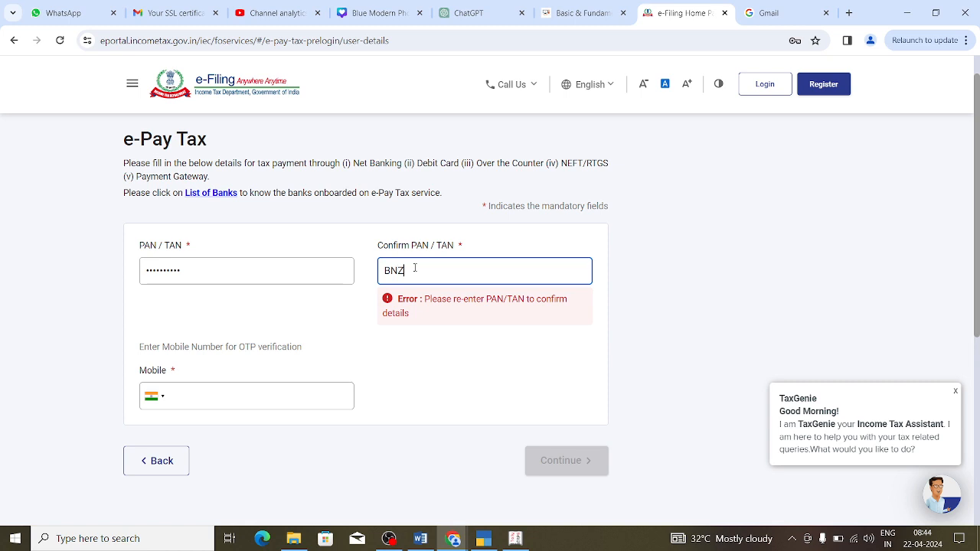
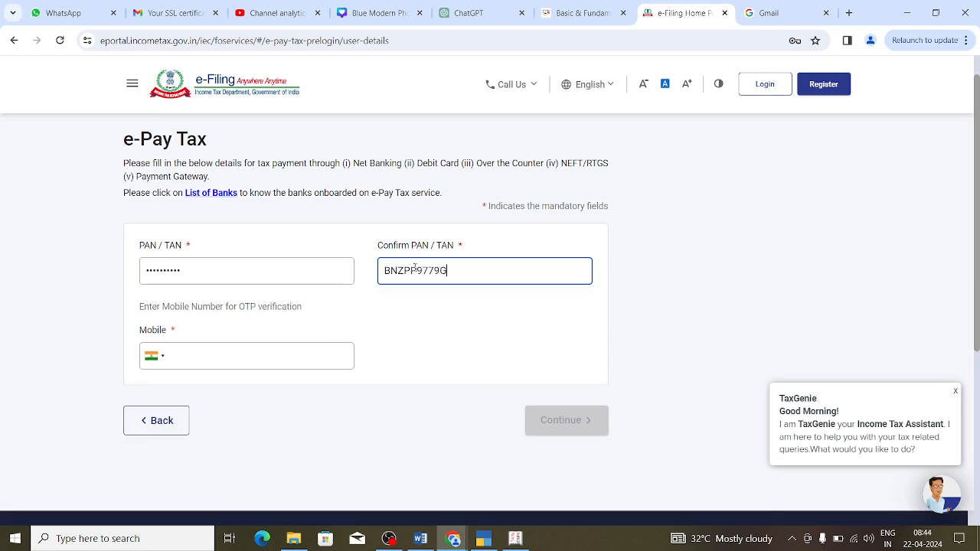
# Step: Autofill the saved mobile number, remove its extra leading zero, and submit for an OTP
pyautogui.click(250, 360)
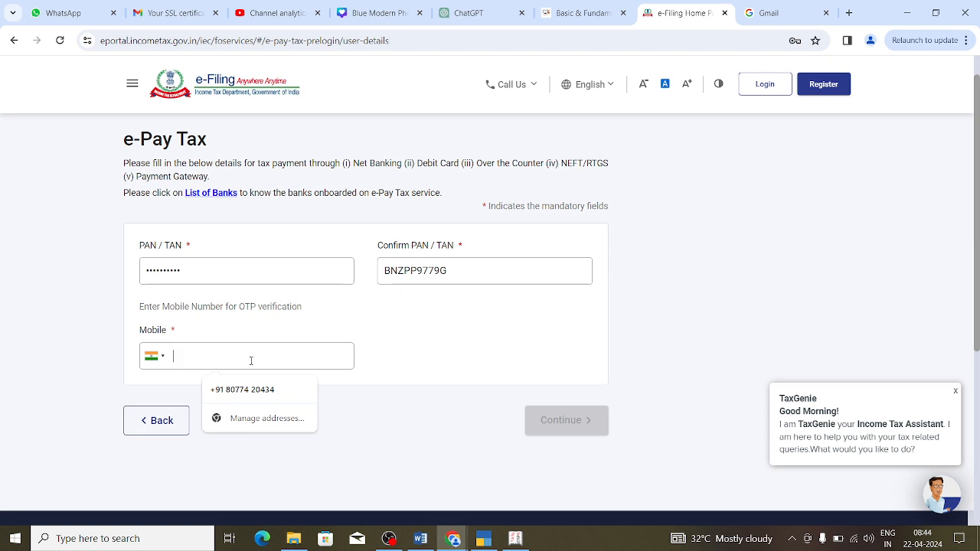
pyautogui.click(219, 390)
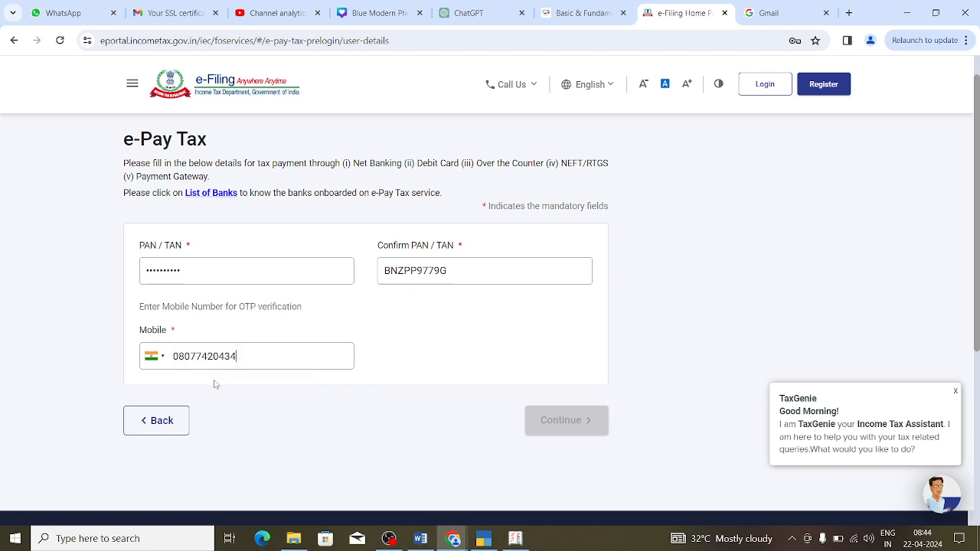
pyautogui.click(180, 356)
pyautogui.press('BackSpace')
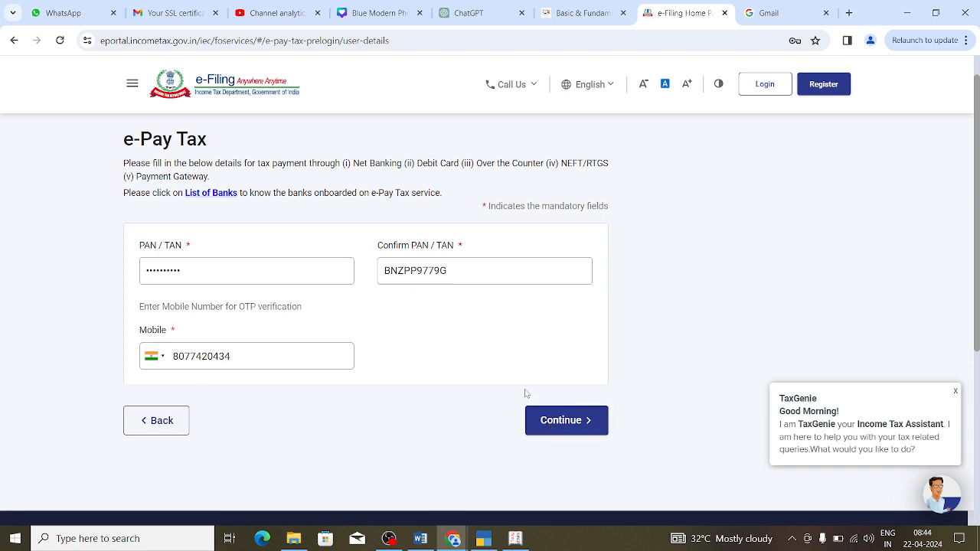
pyautogui.click(547, 424)
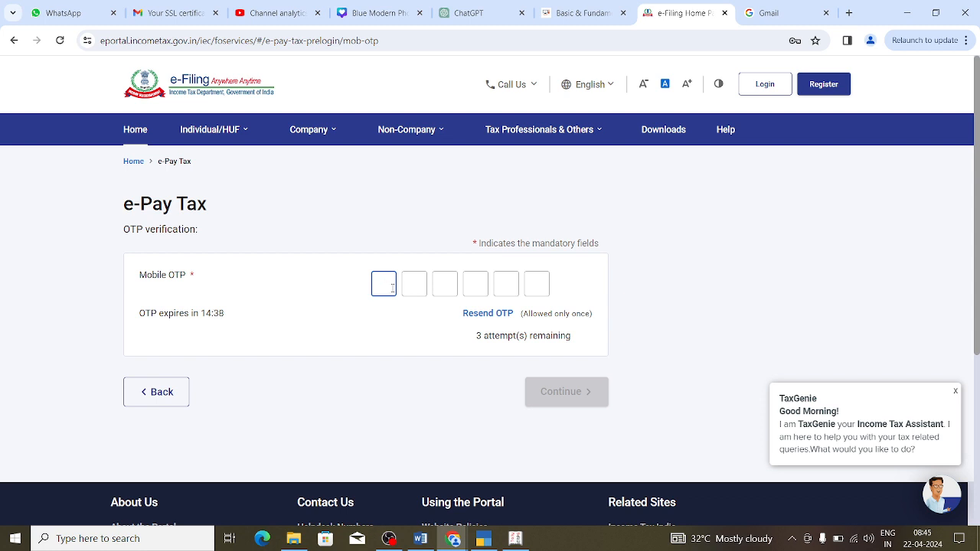
# Step: Enter the six-digit mobile OTP, fixing a mistyped digit, and verify it
pyautogui.press('BackSpace')
pyautogui.press('BackSpace')
pyautogui.press('BackSpace')
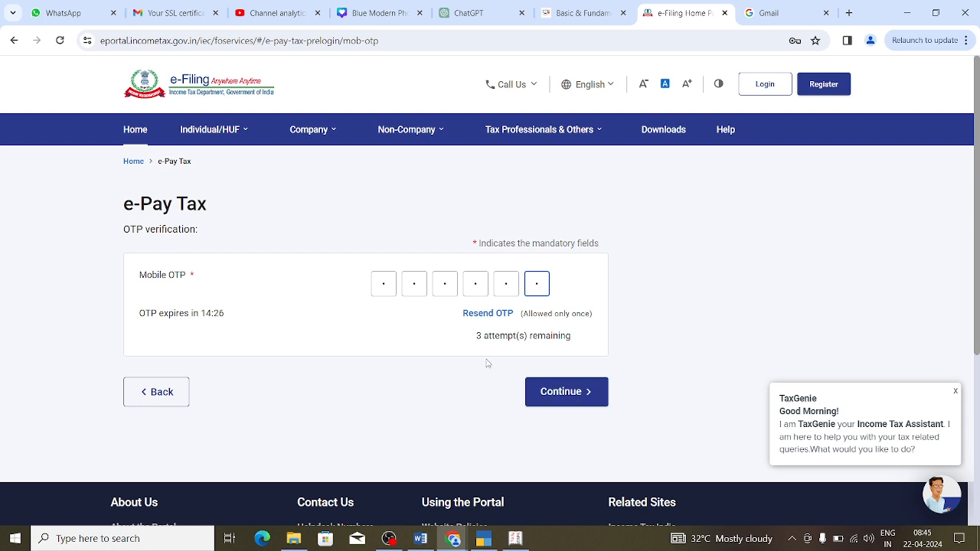
pyautogui.click(555, 392)
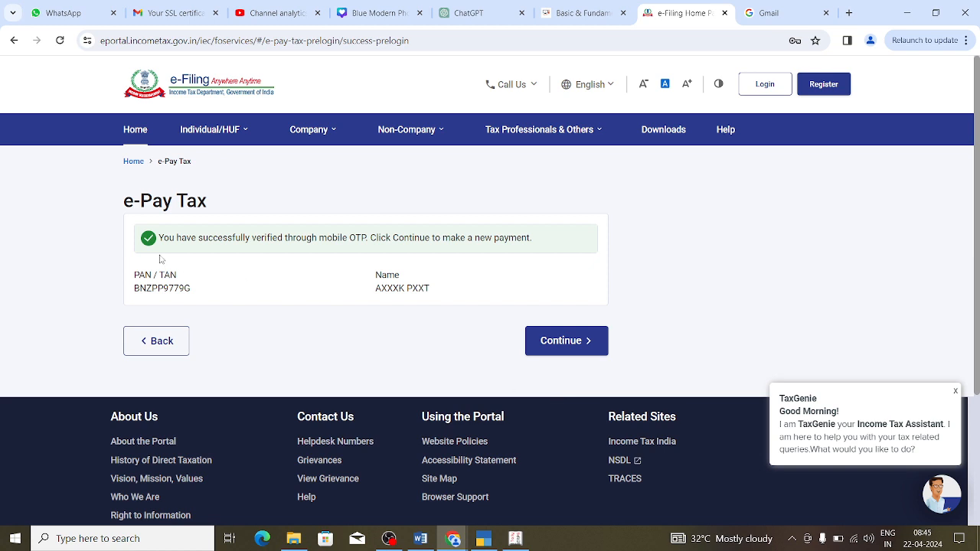
# Step: Continue past the verification success page to the payment categories
pyautogui.moveTo(136, 272); pyautogui.dragTo(439, 298)
pyautogui.click(423, 292)
pyautogui.click(559, 350)
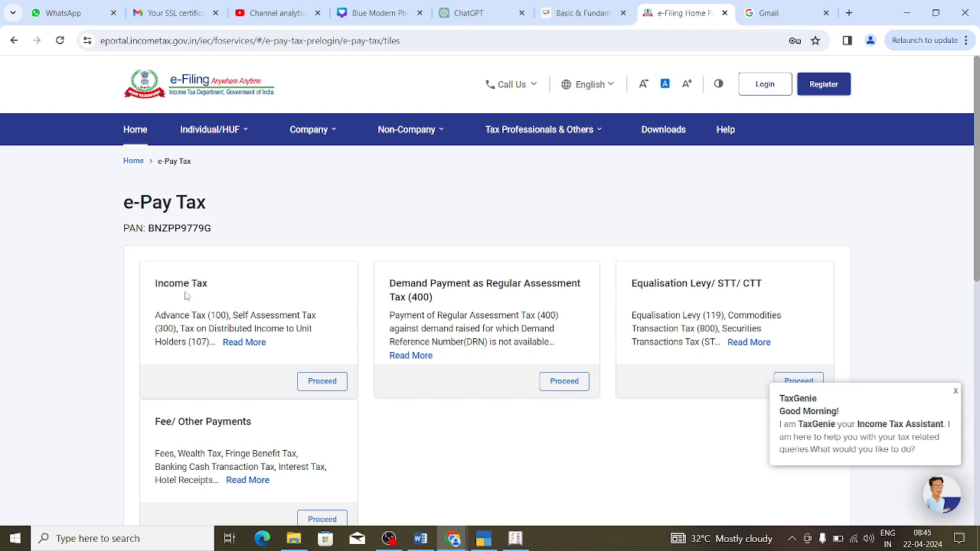
# Step: Start an Income Tax payment for Assessment Year 2025-26 with type Advance Tax (100), then go to TallyPrime
pyautogui.click(321, 383)
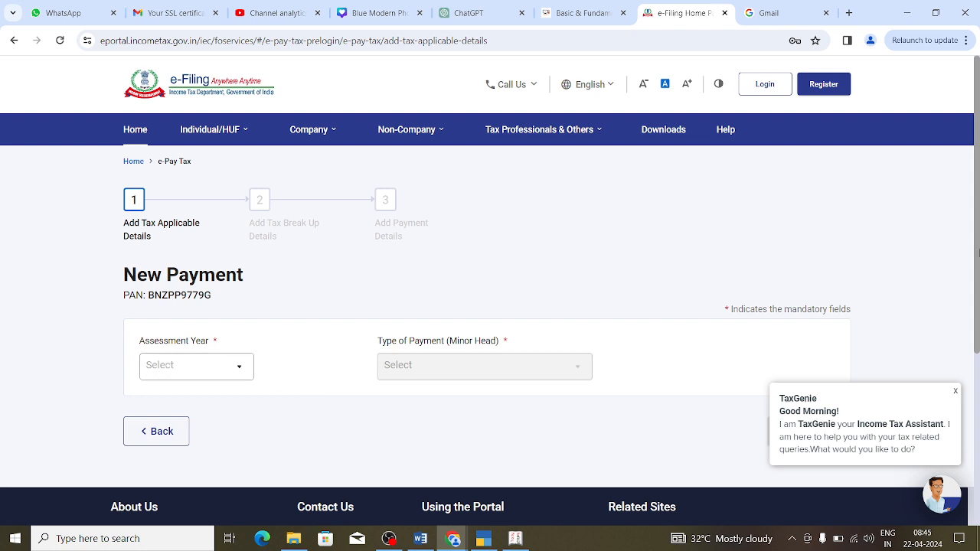
pyautogui.scroll(-1, 979, 253)
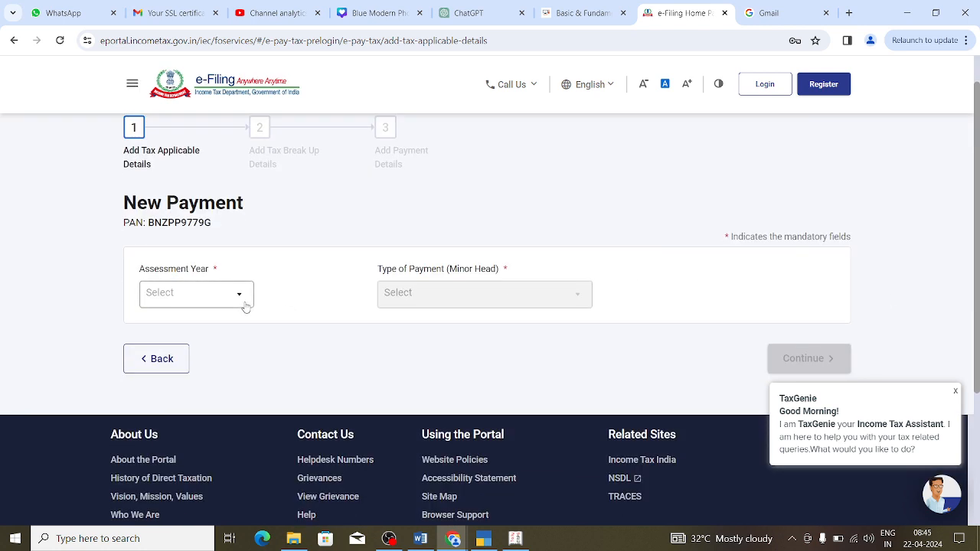
pyautogui.click(245, 306)
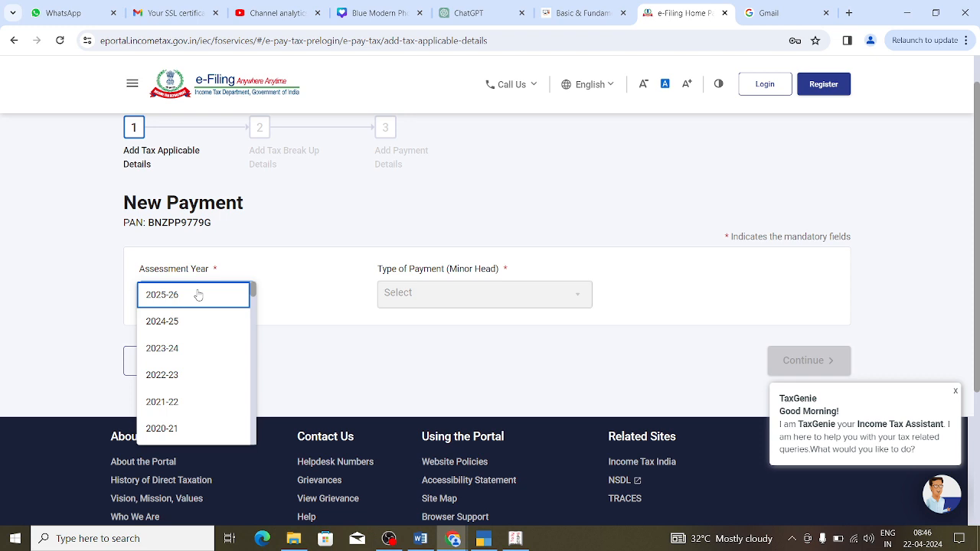
pyautogui.click(198, 295)
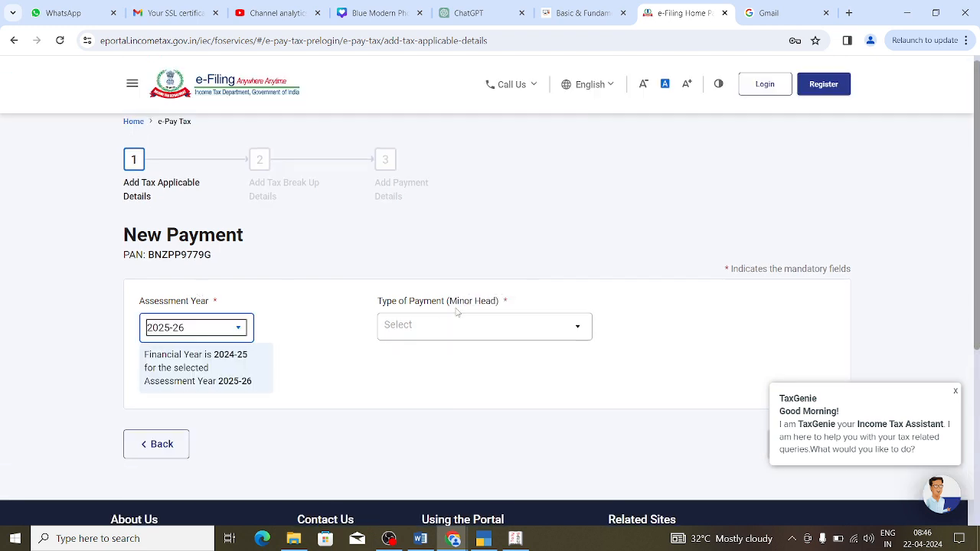
pyautogui.click(584, 333)
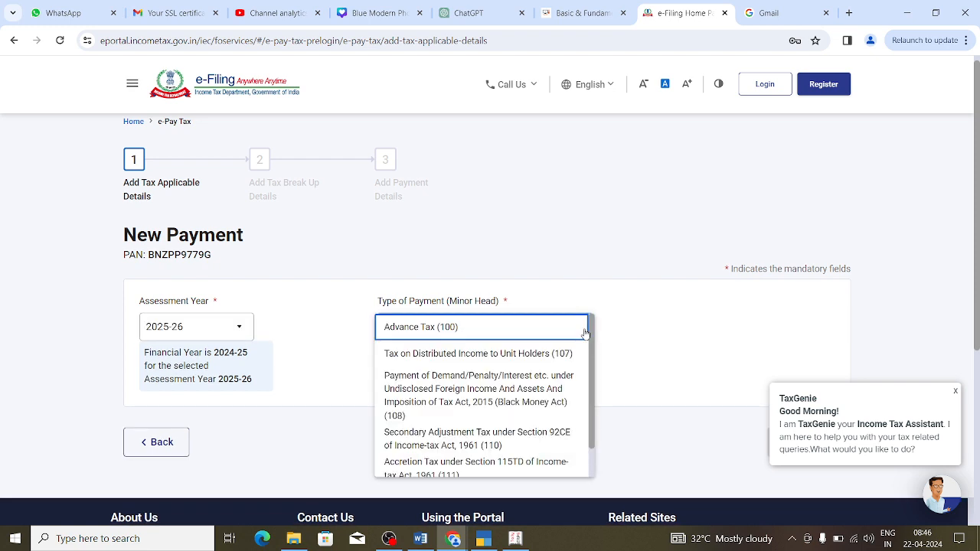
pyautogui.click(583, 328)
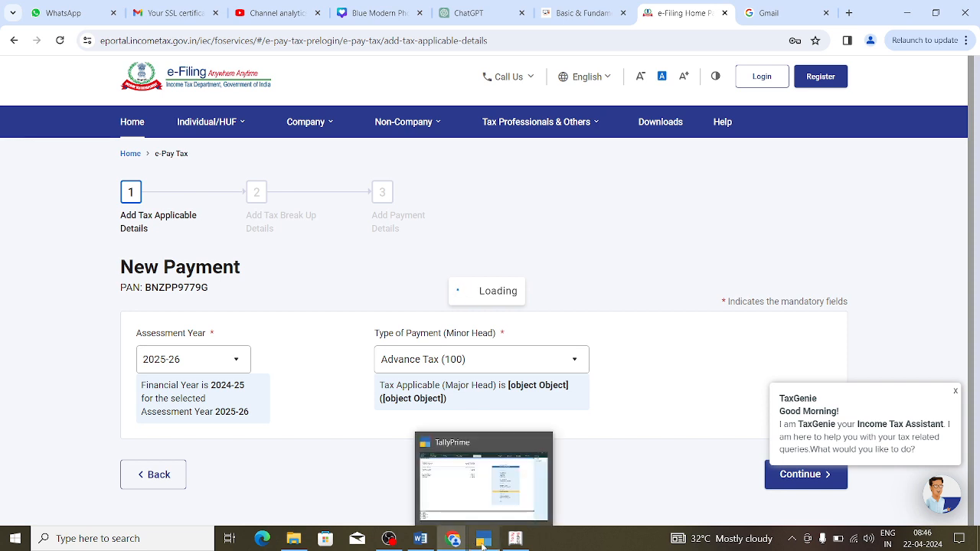
pyautogui.click(482, 542)
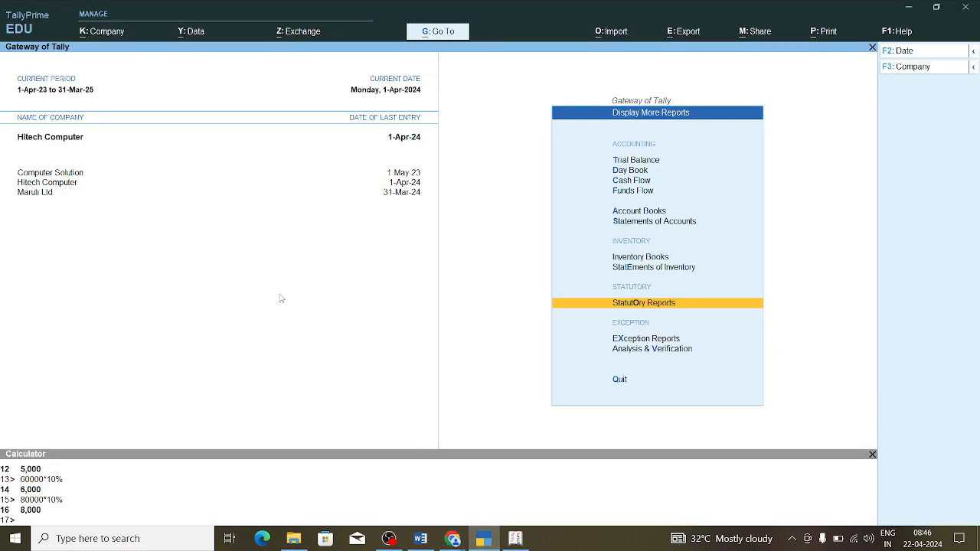
# Step: Open the TDS Outstandings report via Display More Reports, Statutory Reports and TDS Reports
pyautogui.press('Escape')
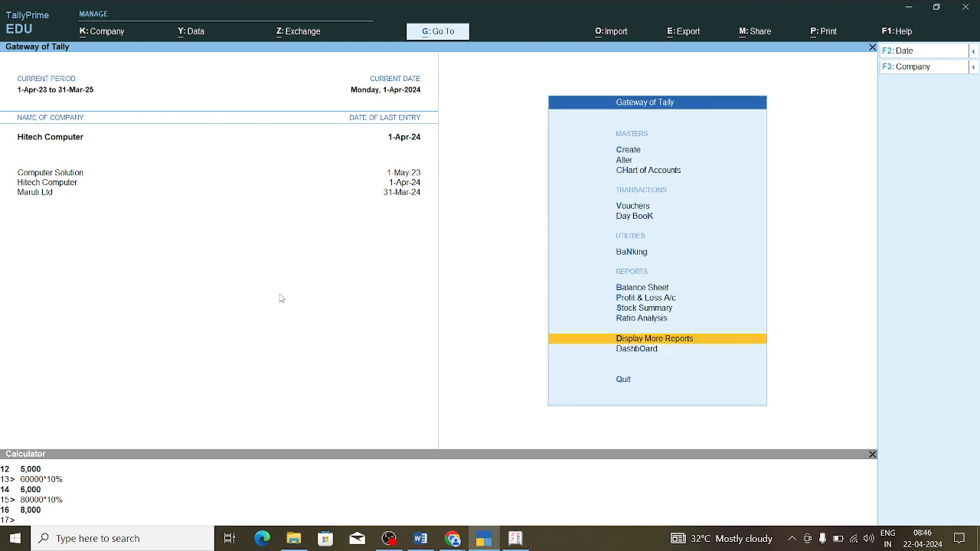
pyautogui.press('Up')
pyautogui.press('Up')
pyautogui.press('Up')
pyautogui.press('Down')
pyautogui.press('Down')
pyautogui.press('Down')
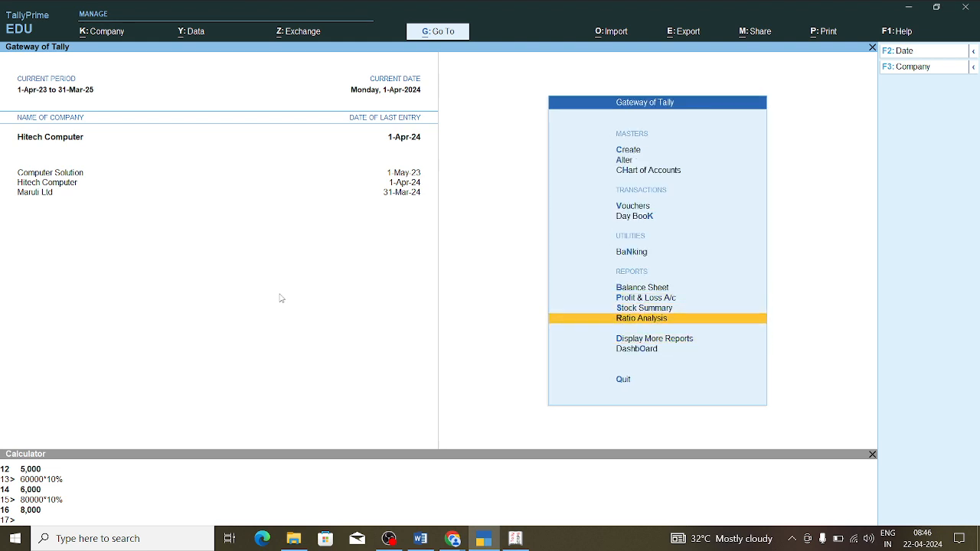
pyautogui.press('Down')
pyautogui.press('Up')
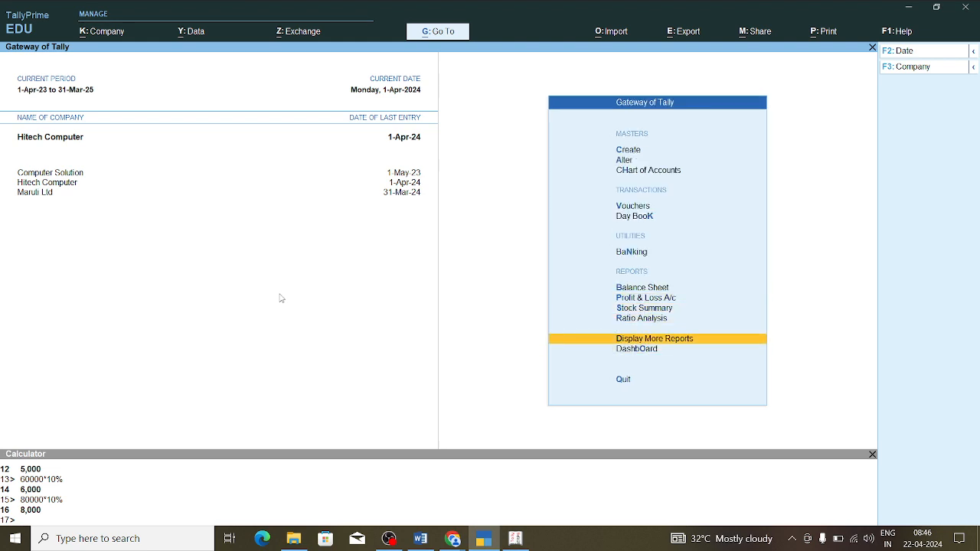
pyautogui.press('Escape')
pyautogui.press('n')
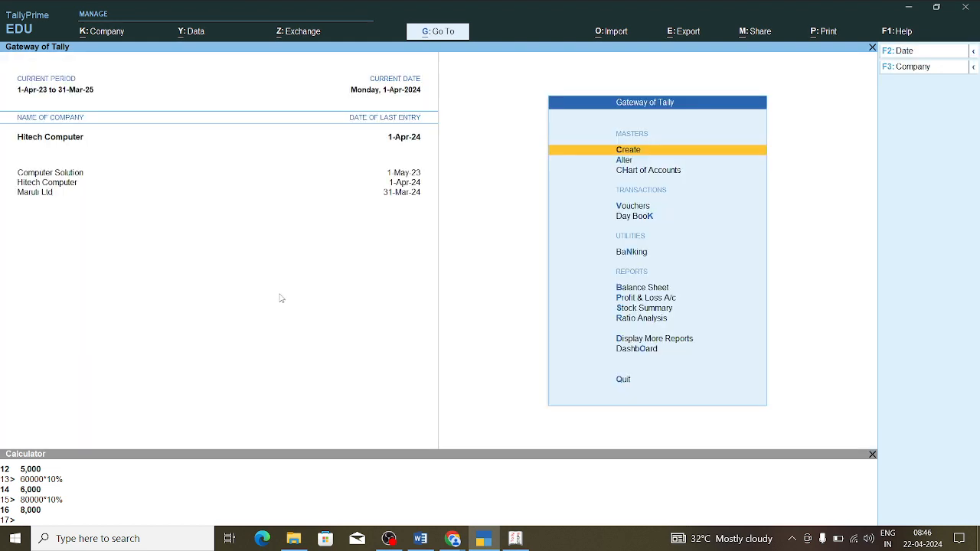
pyautogui.press('Down')
pyautogui.press('Down')
pyautogui.press('Down')
pyautogui.press('Down')
pyautogui.press('Down')
pyautogui.press('Down')
pyautogui.press('Down')
pyautogui.press('Down')
pyautogui.press('Down')
pyautogui.press('Down')
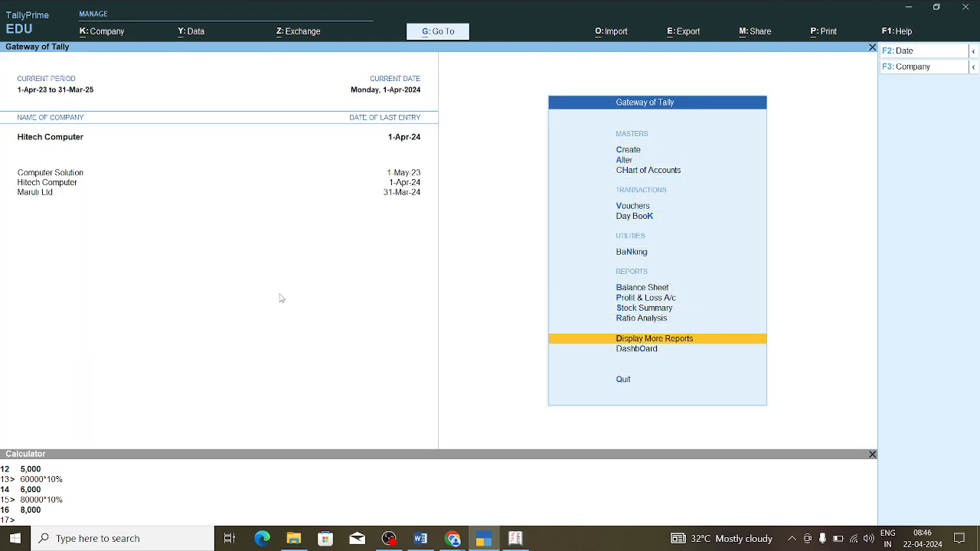
pyautogui.press('Return')
pyautogui.press('Down')
pyautogui.press('Down')
pyautogui.press('Down')
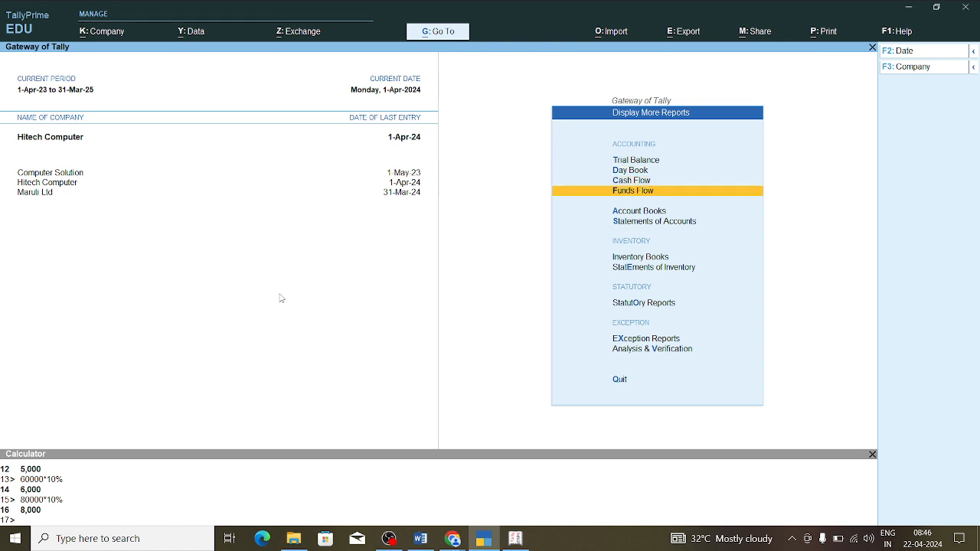
pyautogui.press('Down')
pyautogui.press('Down')
pyautogui.press('Down')
pyautogui.press('Down')
pyautogui.press('Down')
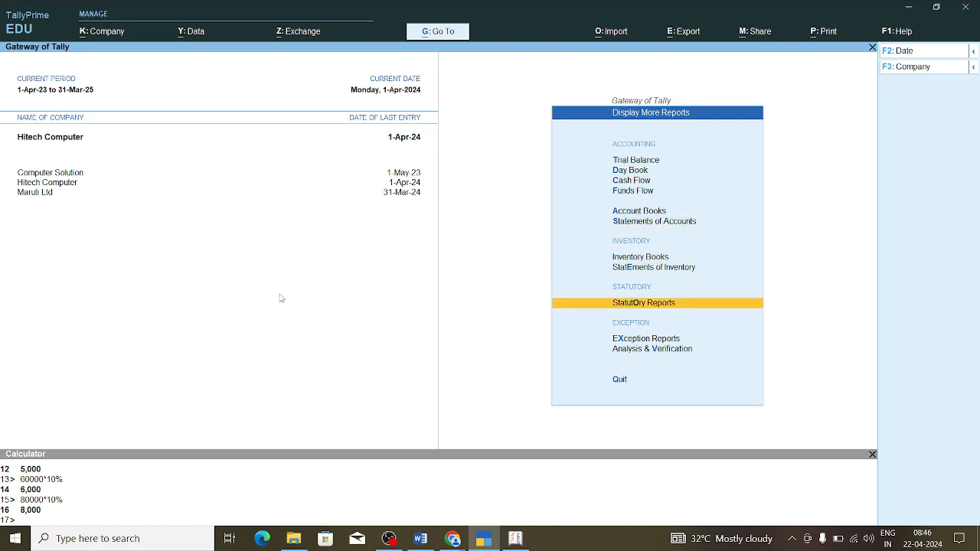
pyautogui.press('Return')
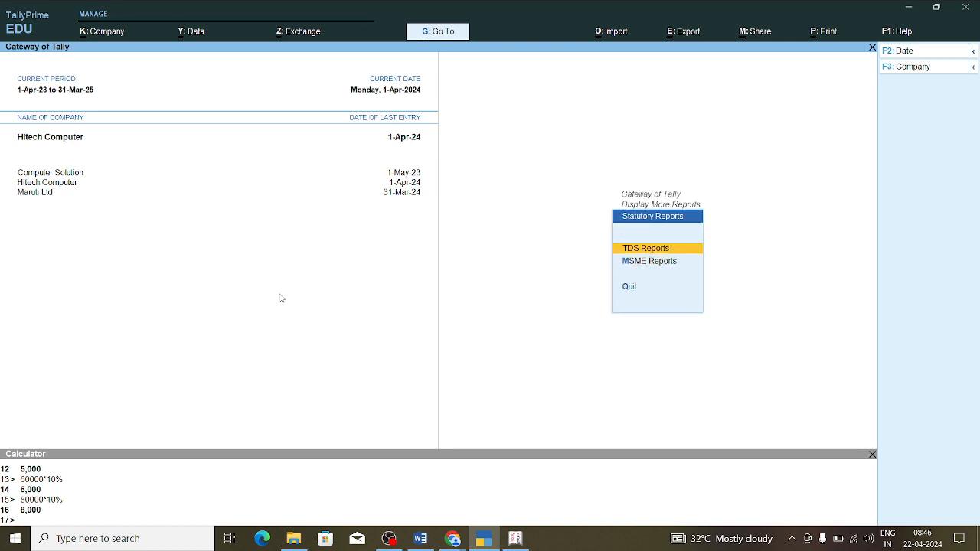
pyautogui.press('Return')
pyautogui.press('Down')
pyautogui.press('Down')
pyautogui.press('Down')
pyautogui.press('Down')
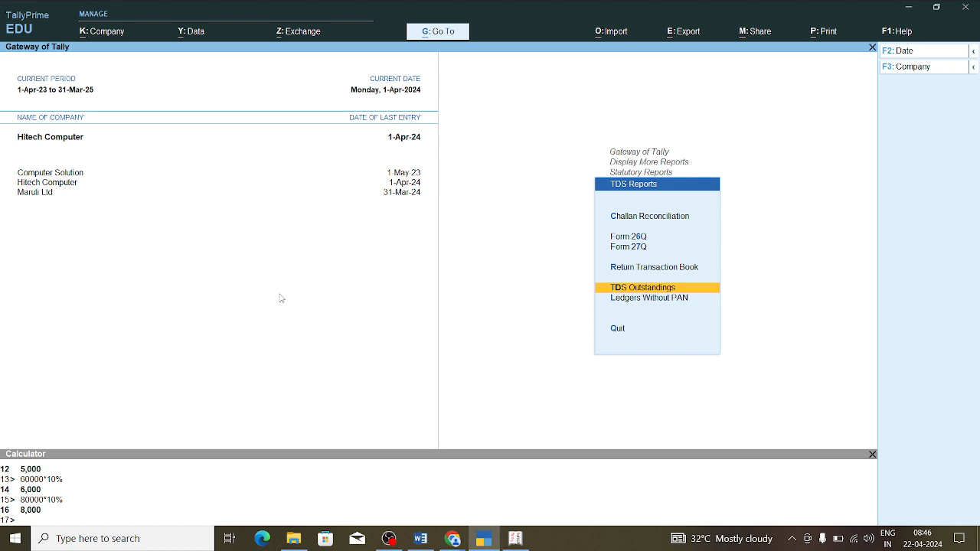
pyautogui.press('Return')
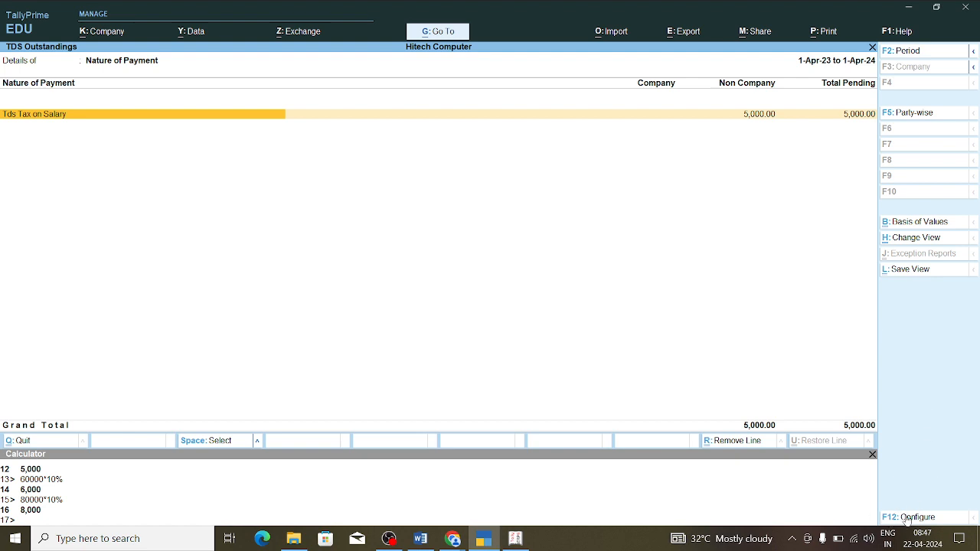
# Step: Set Show Section Code to Yes so section 192 appears, then return to the browser
pyautogui.click(911, 517)
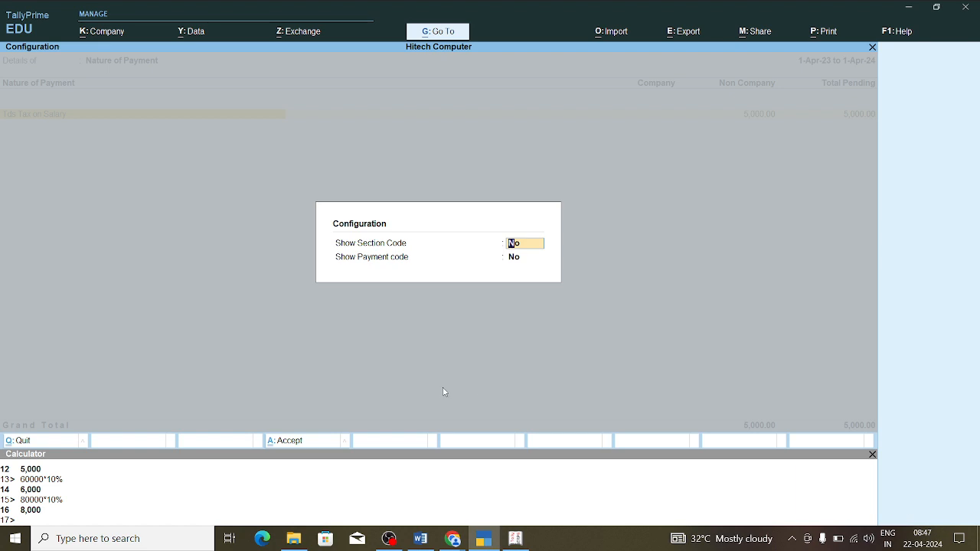
pyautogui.press('Return')
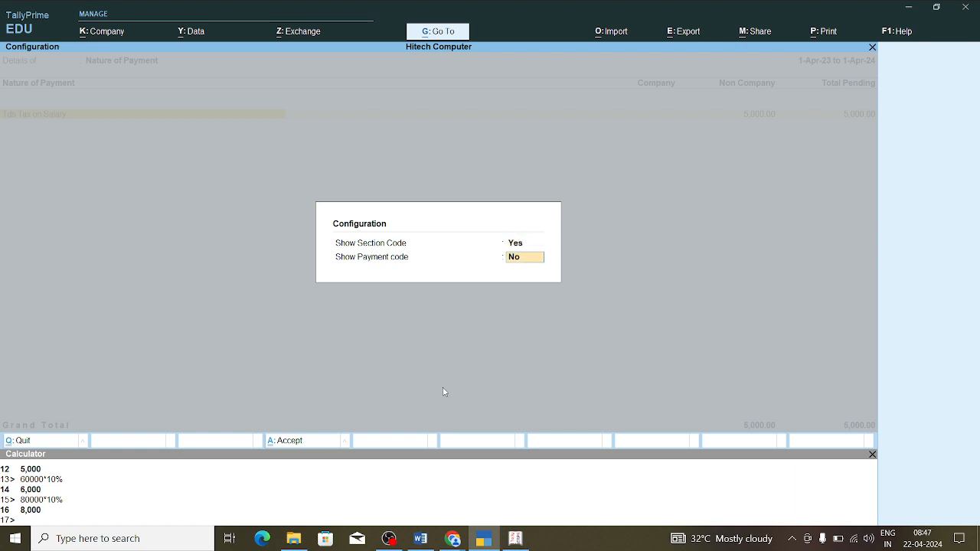
pyautogui.press('Return')
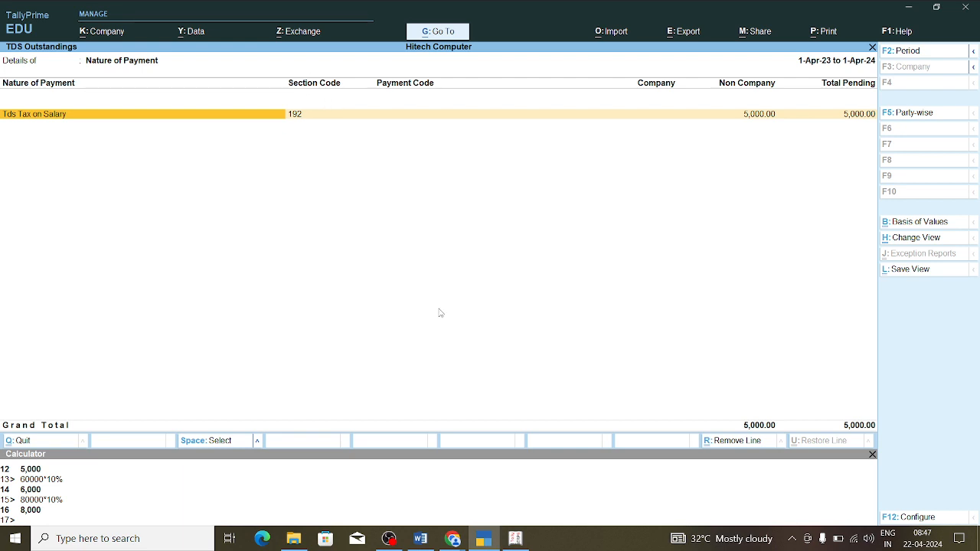
pyautogui.moveTo(453, 539)
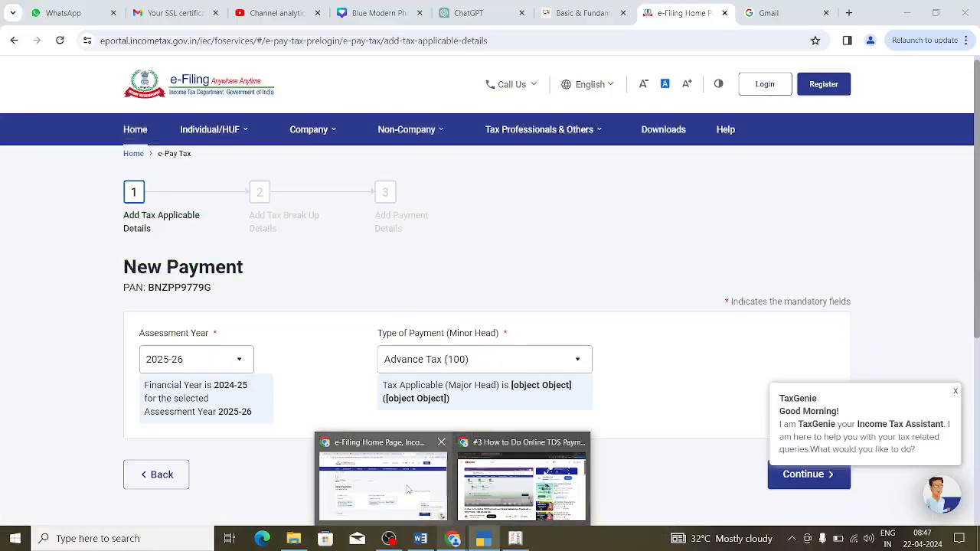
pyautogui.click(408, 490)
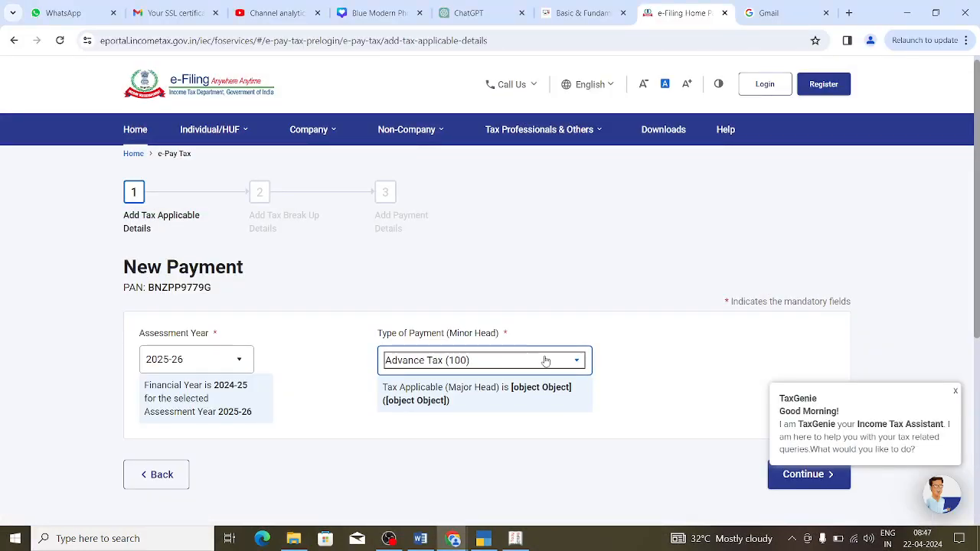
# Step: Browse the Type of Payment list and cross-check the TDS outstanding in TallyPrime
pyautogui.click(580, 366)
pyautogui.moveTo(979, 276); pyautogui.dragTo(979, 350)
pyautogui.moveTo(593, 317)
pyautogui.mouseDown()
pyautogui.moveTo(590, 352)
pyautogui.moveTo(597, 287)
pyautogui.moveTo(588, 374)
pyautogui.moveTo(589, 298)
pyautogui.mouseUp()
pyautogui.scroll(1, 582, 300)
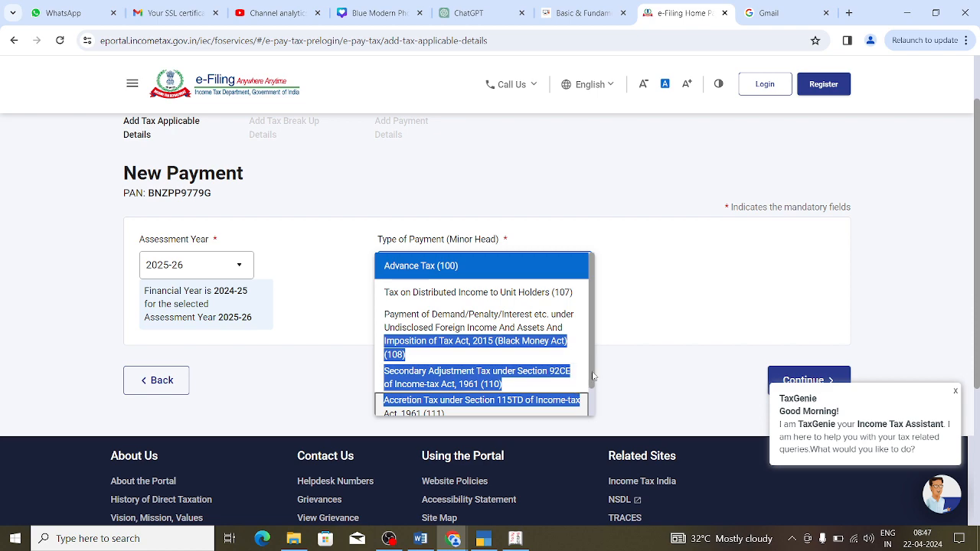
pyautogui.scroll(-1, 579, 392)
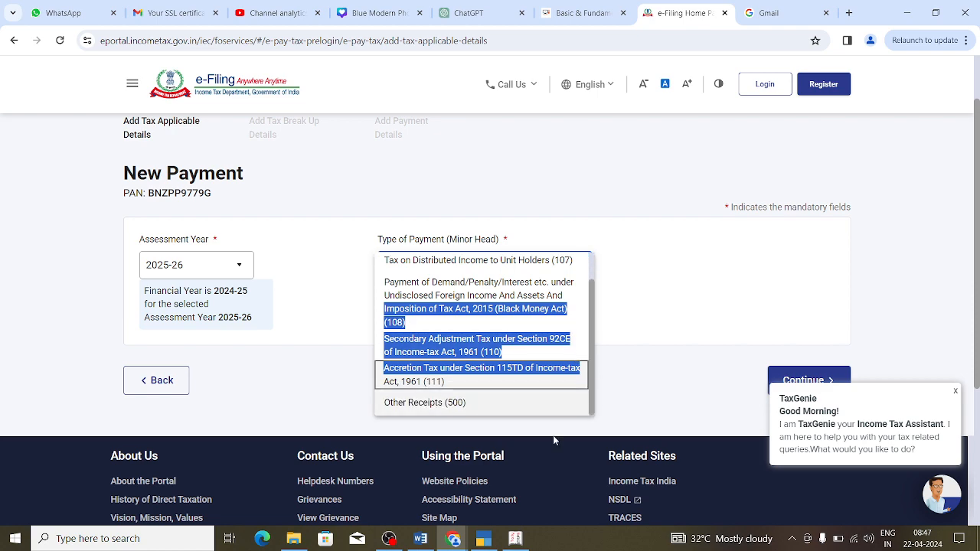
pyautogui.click(485, 540)
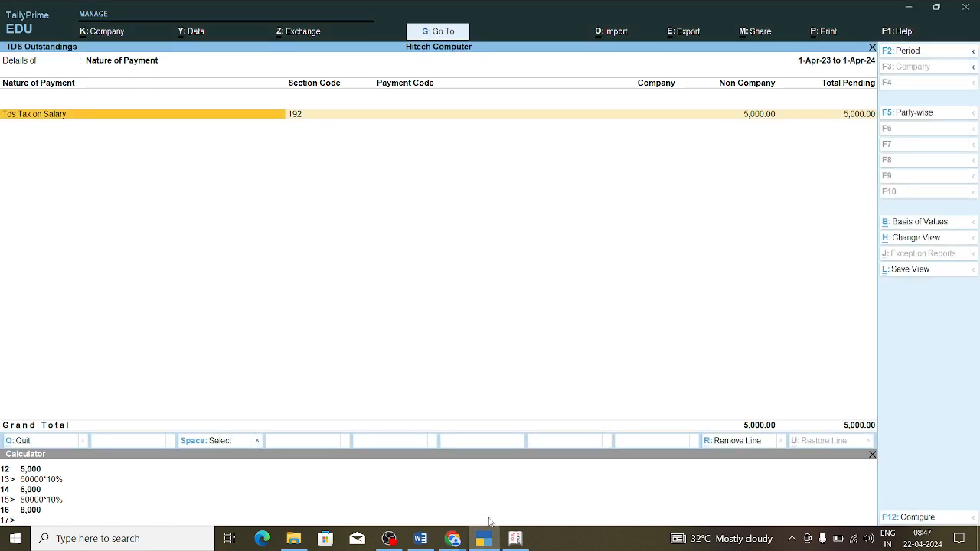
pyautogui.moveTo(453, 538)
pyautogui.click(467, 494)
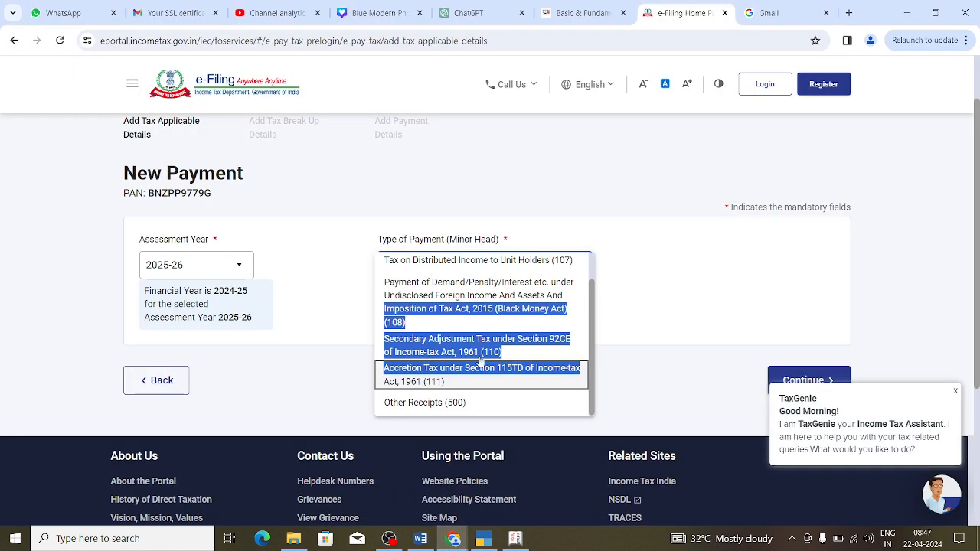
# Step: Choose Tax on Distributed Income to Unit Holders (107) as the payment type
pyautogui.click(606, 308)
pyautogui.click(582, 268)
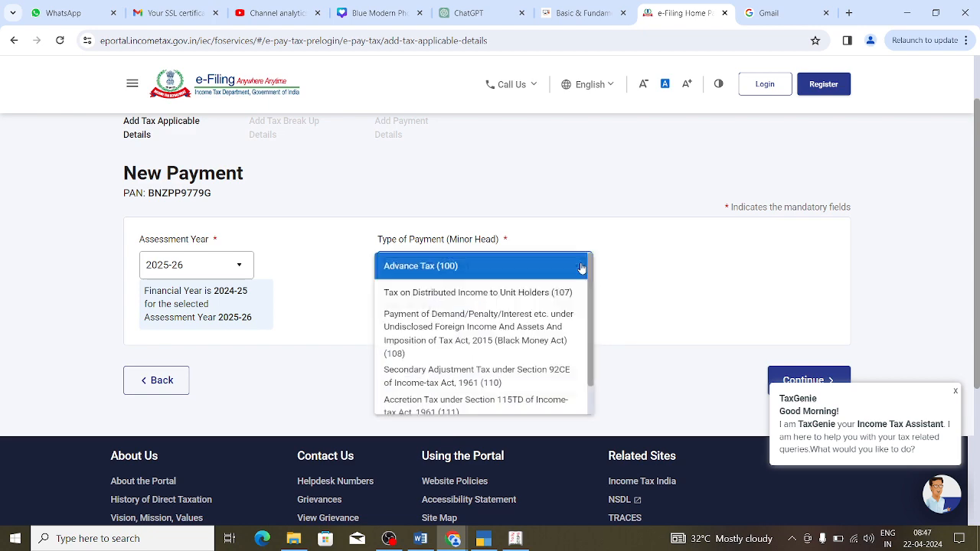
pyautogui.scroll(-1, 589, 322)
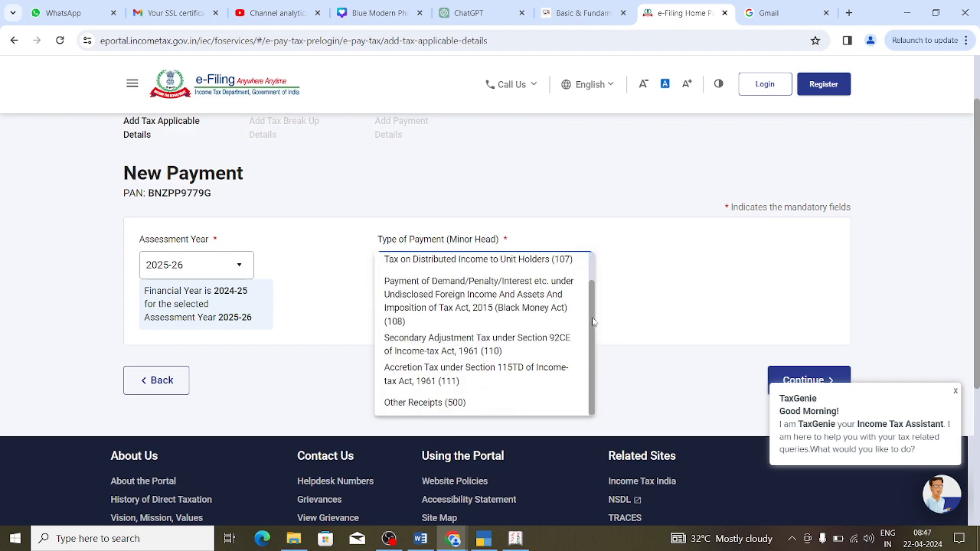
pyautogui.scroll(1, 593, 322)
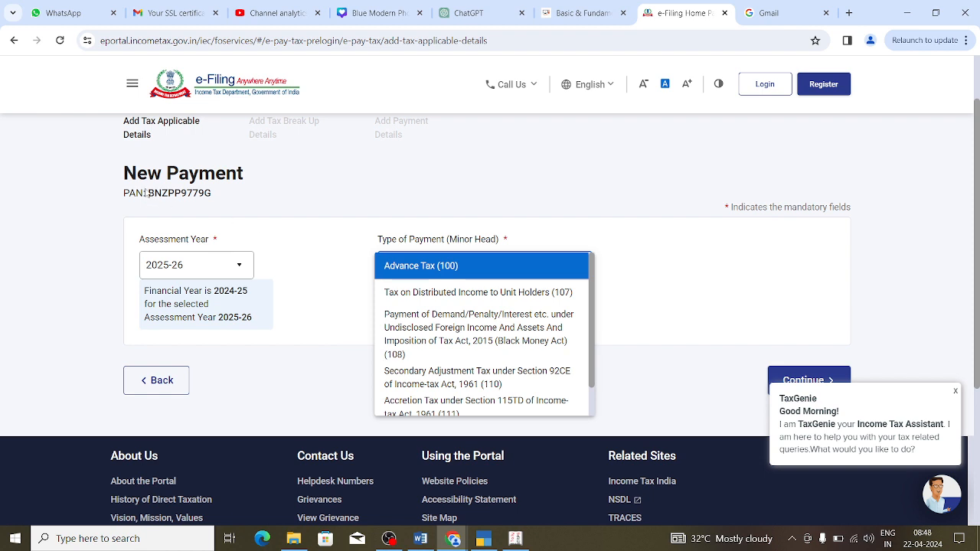
pyautogui.click(211, 193)
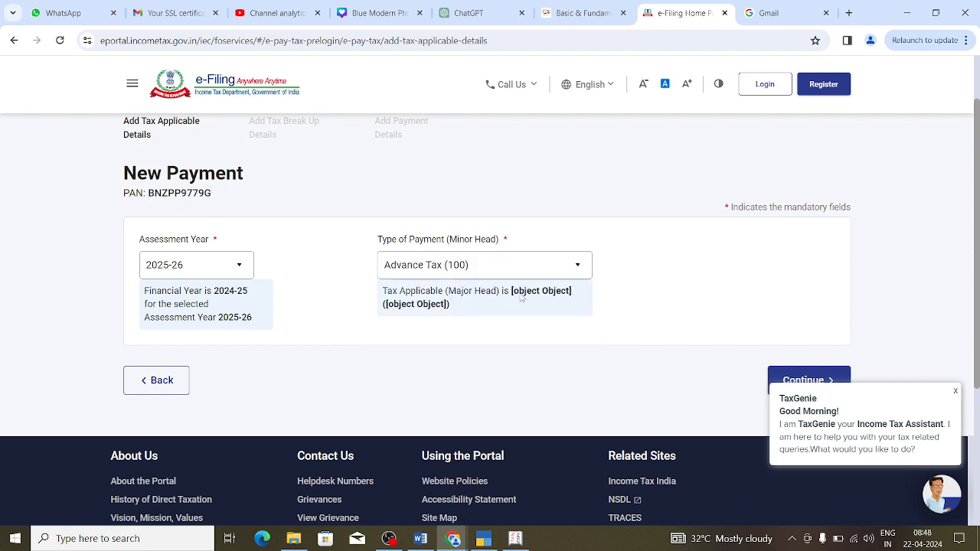
pyautogui.click(583, 269)
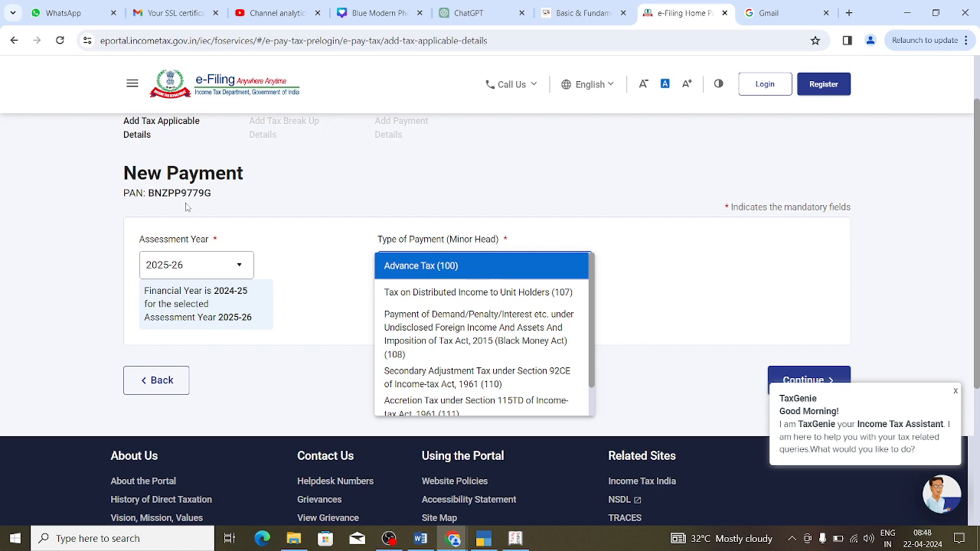
pyautogui.click(552, 293)
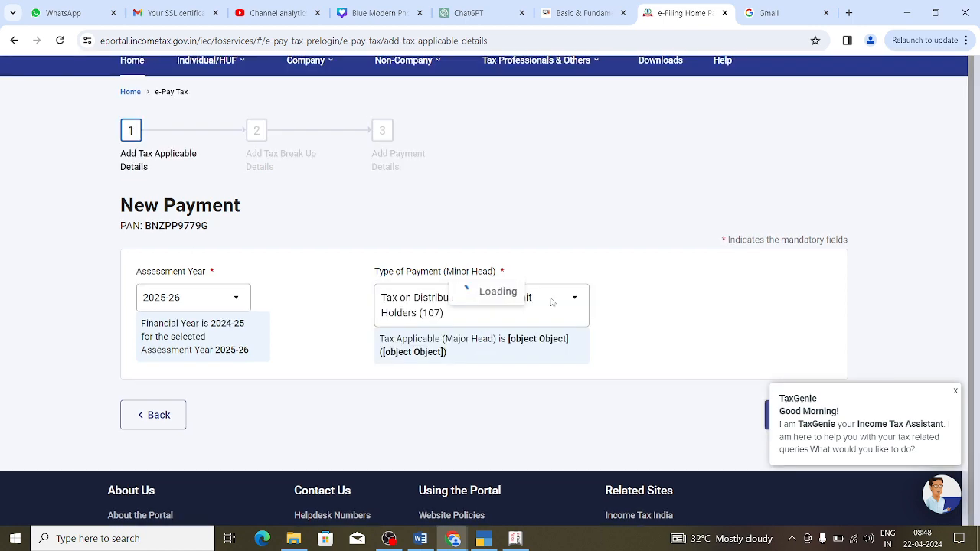
pyautogui.moveTo(979, 288); pyautogui.dragTo(979, 379)
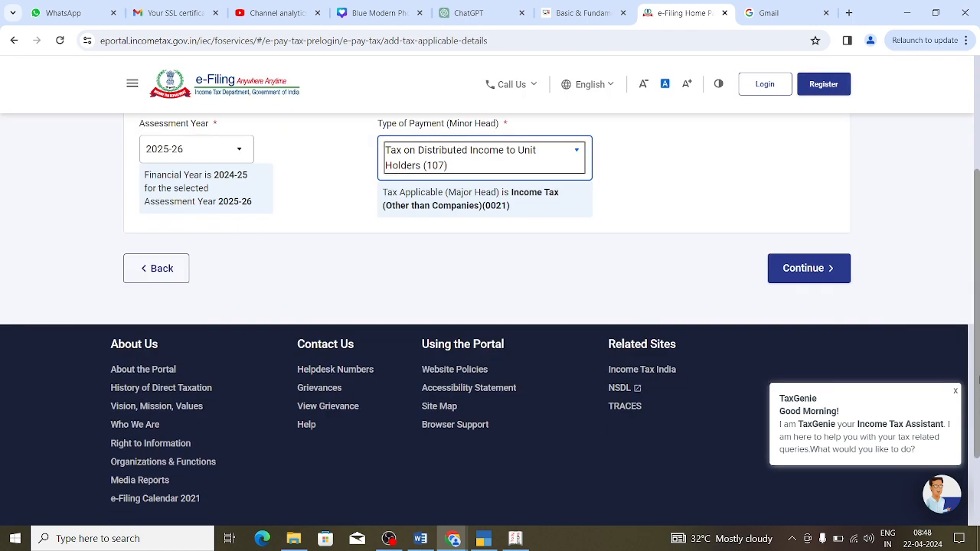
# Step: Enter 30000 as the tax amount in the break-up and dismiss the TaxGenie popup
pyautogui.click(795, 276)
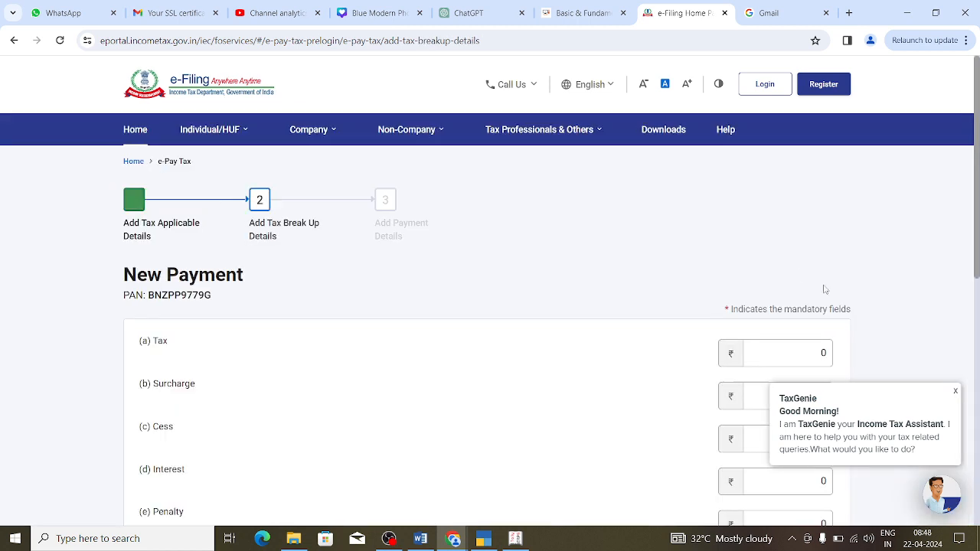
pyautogui.moveTo(979, 201); pyautogui.dragTo(979, 222)
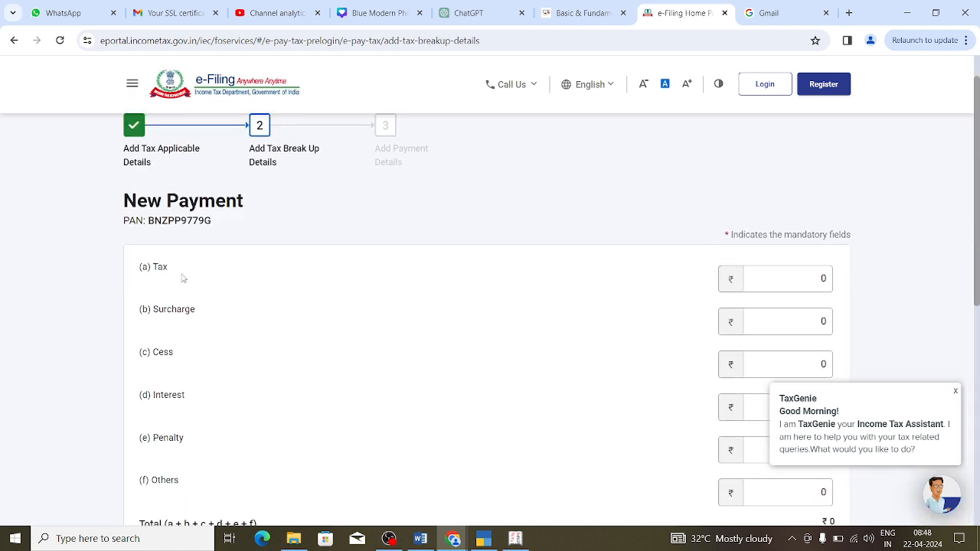
pyautogui.click(797, 277)
pyautogui.write('300000')
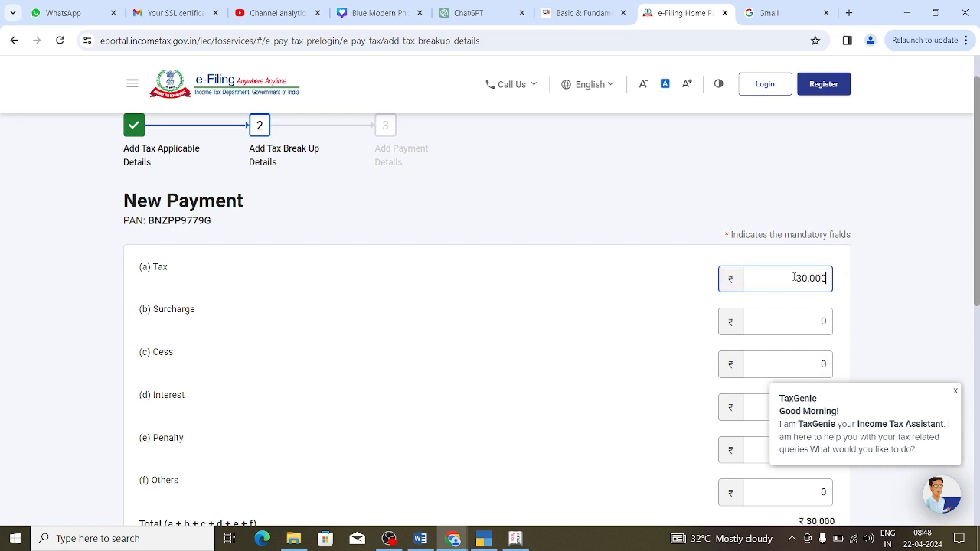
pyautogui.click(956, 392)
pyautogui.scroll(-1, 973, 344)
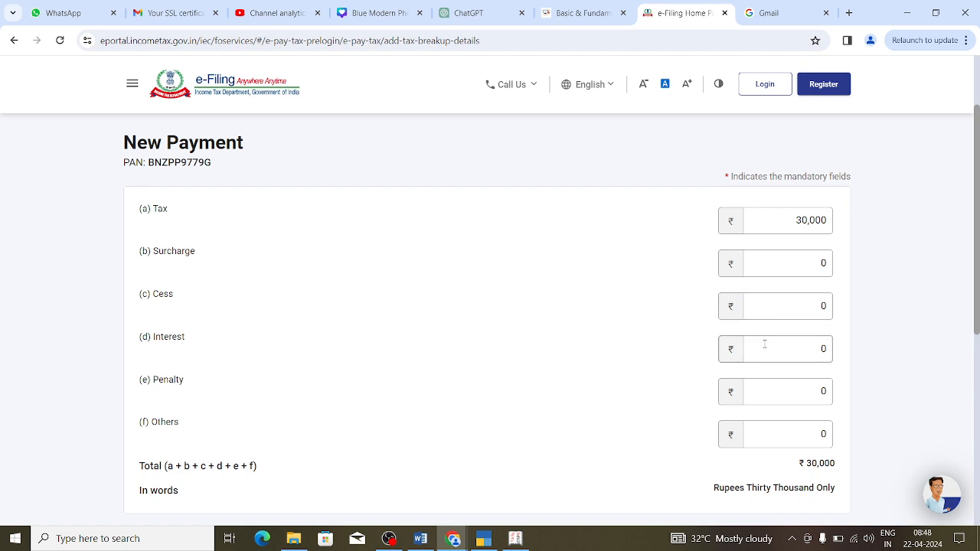
# Step: Set Cess 450 and Interest 100, leave Penalty at 0, and submit the ₹30,550 break-up
pyautogui.click(764, 346)
pyautogui.click(765, 306)
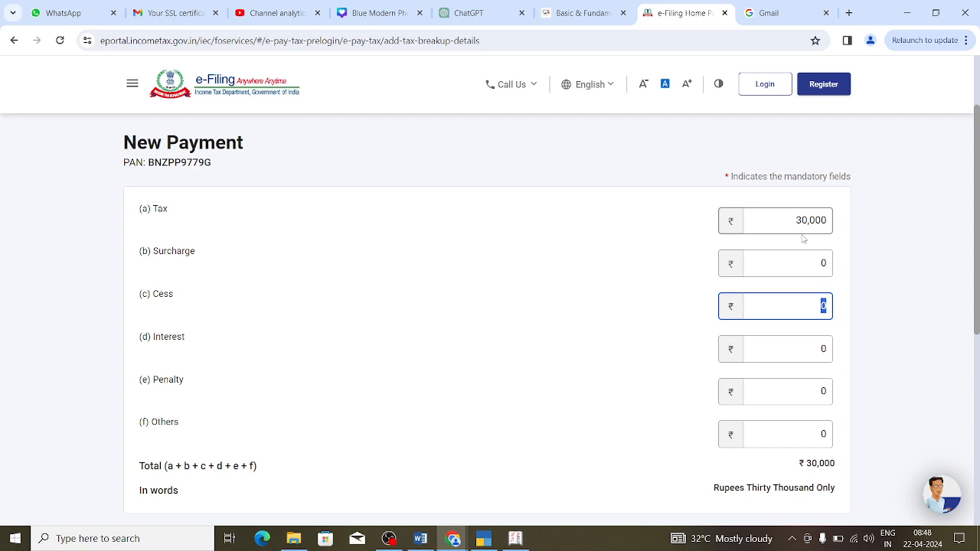
pyautogui.write('450')
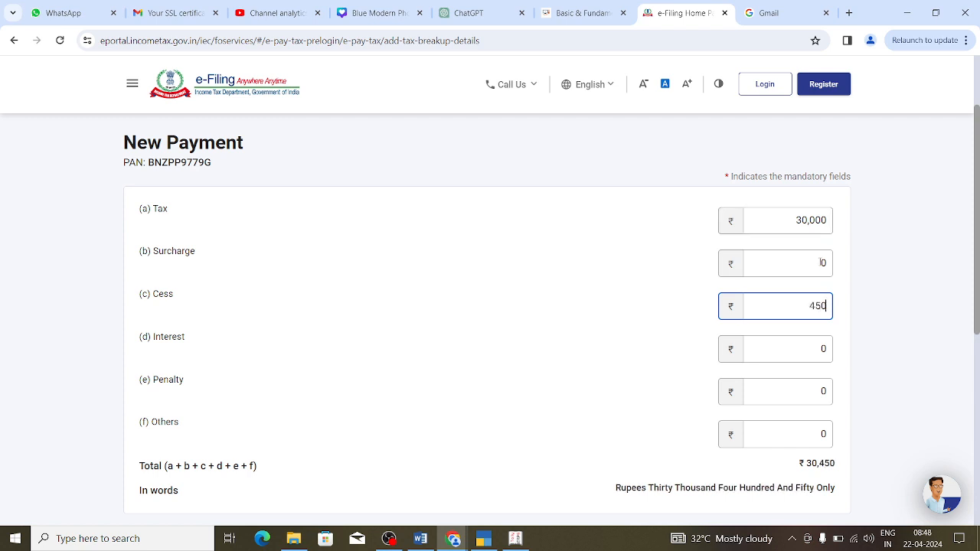
pyautogui.click(203, 384)
pyautogui.click(812, 347)
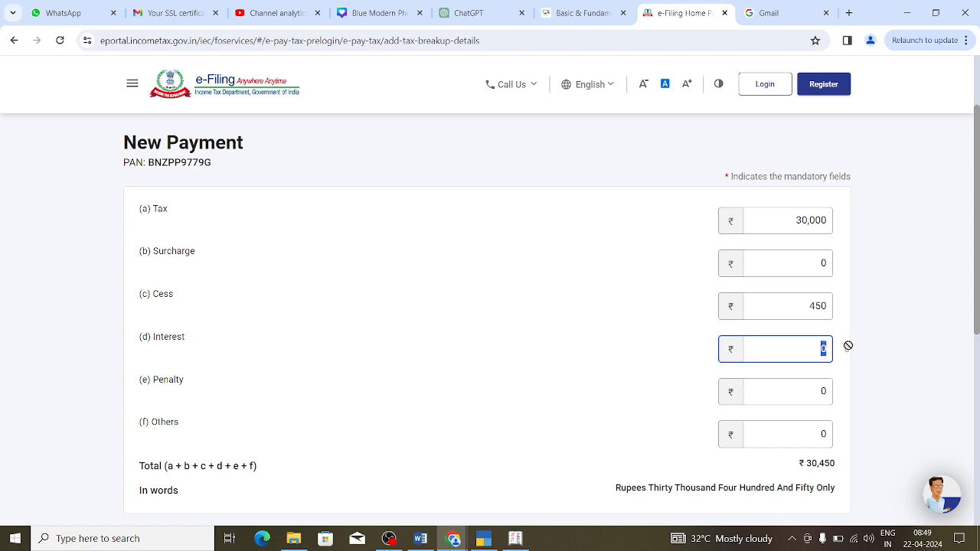
pyautogui.write('100')
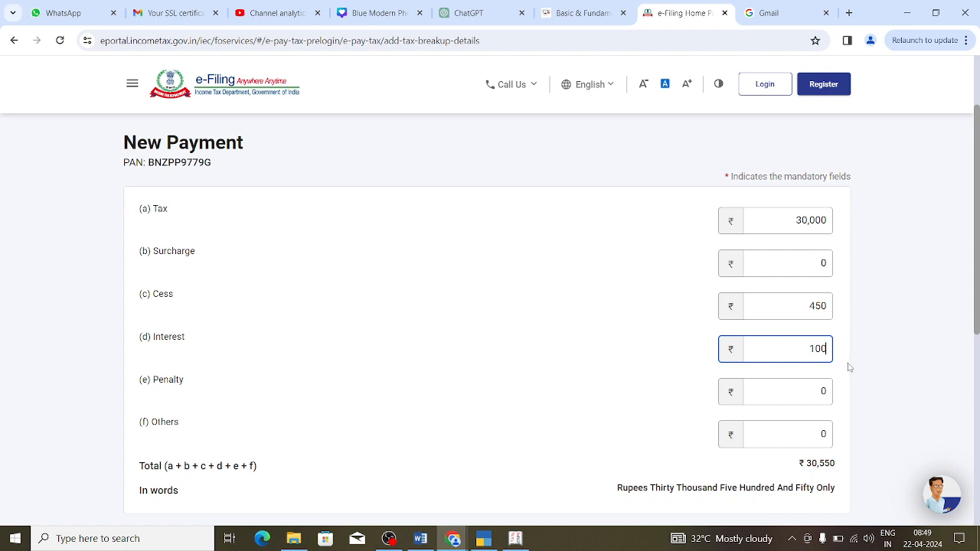
pyautogui.click(850, 367)
pyautogui.scroll(-2, 709, 323)
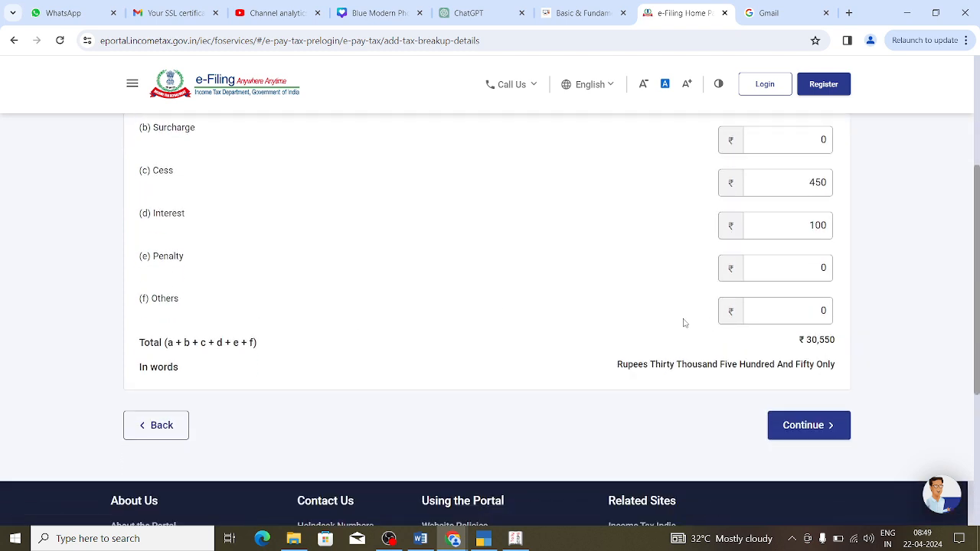
pyautogui.doubleClick(811, 274)
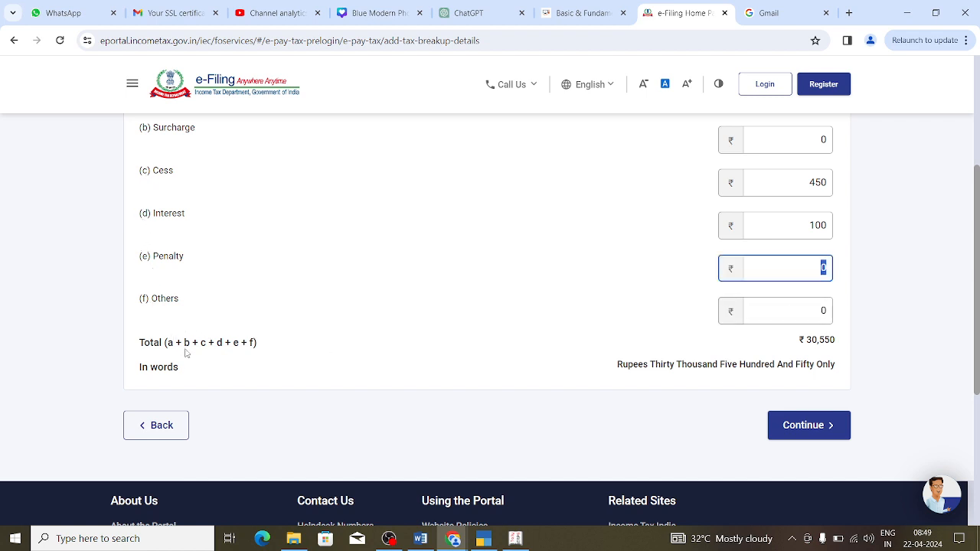
pyautogui.click(833, 350)
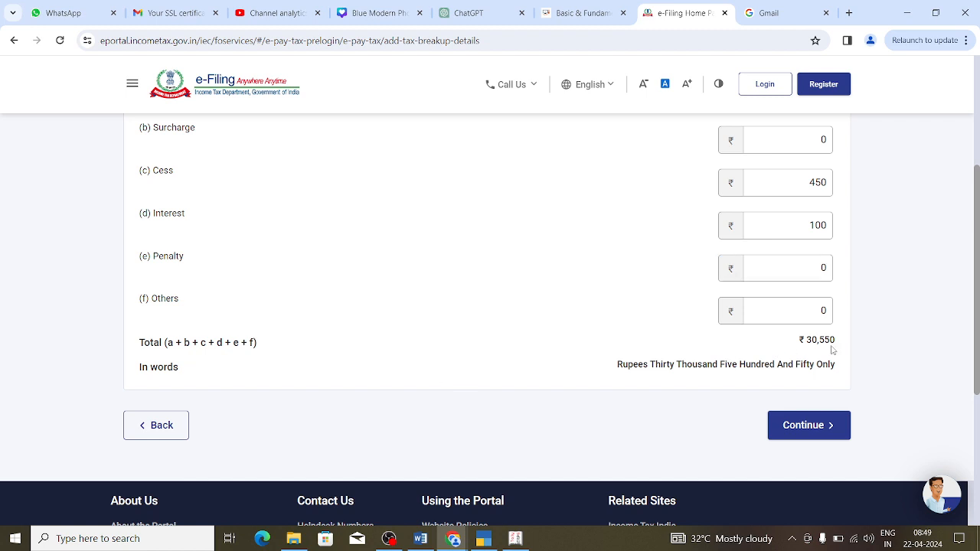
pyautogui.click(801, 431)
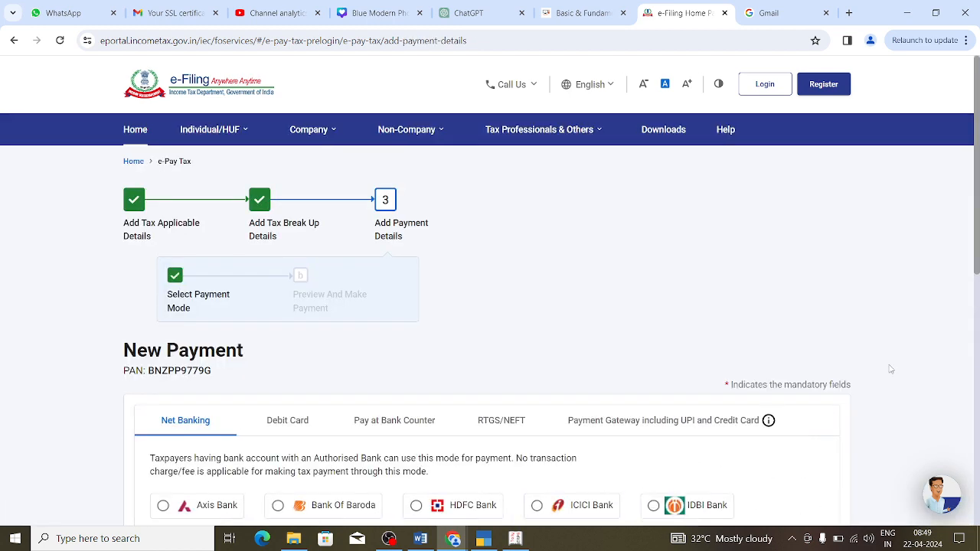
# Step: Pay by Debit Card through Punjab National Bank and continue to the payment preview
pyautogui.moveTo(979, 245); pyautogui.dragTo(979, 325)
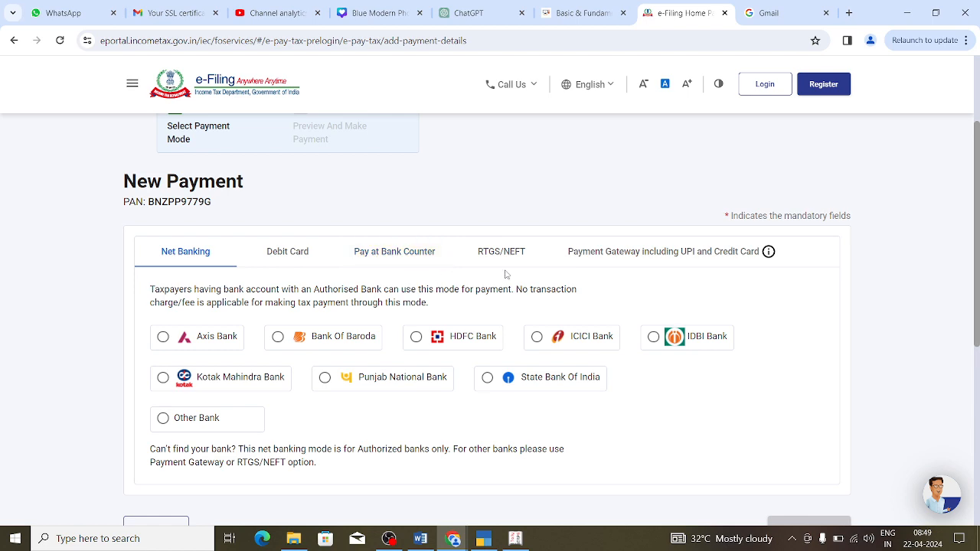
pyautogui.click(408, 257)
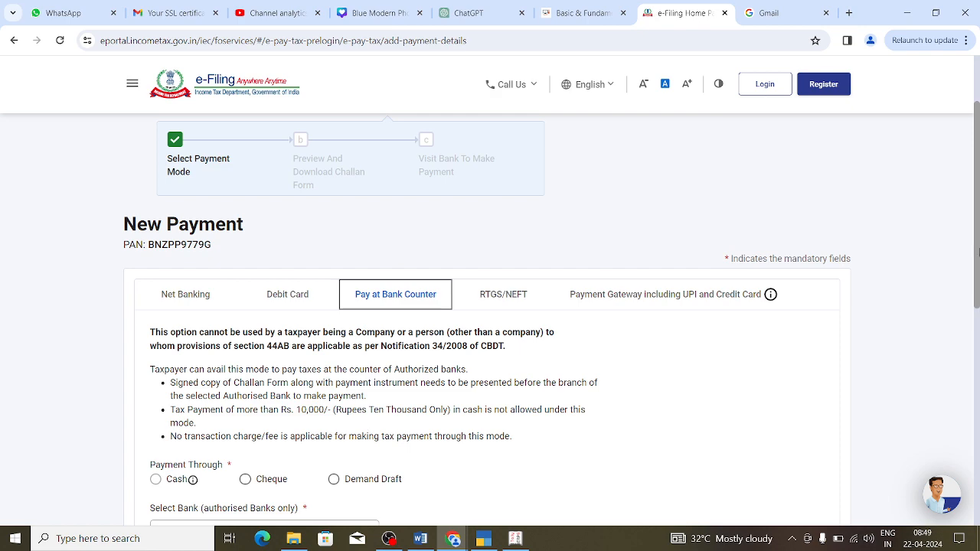
pyautogui.scroll(-2, 978, 308)
pyautogui.moveTo(978, 308); pyautogui.dragTo(979, 255)
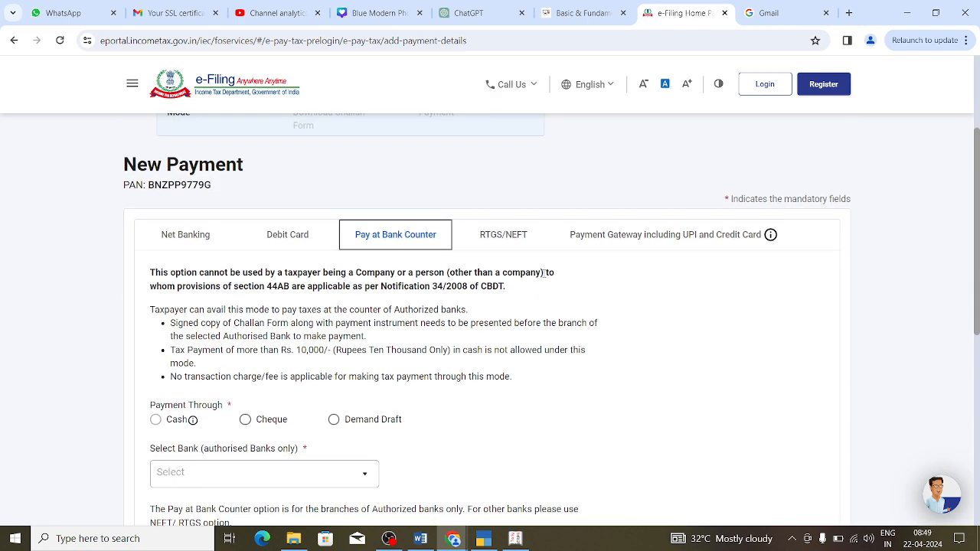
pyautogui.click(296, 238)
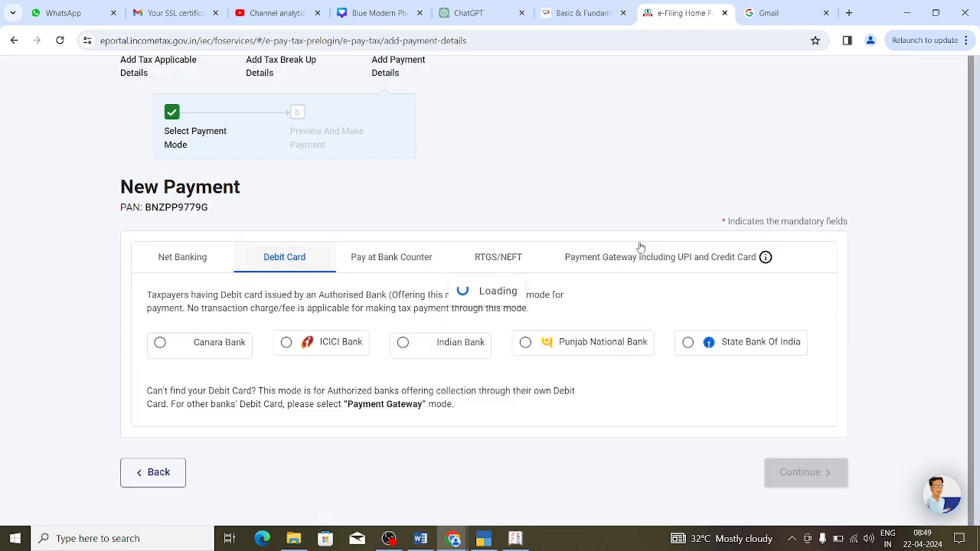
pyautogui.moveTo(979, 222); pyautogui.dragTo(979, 255)
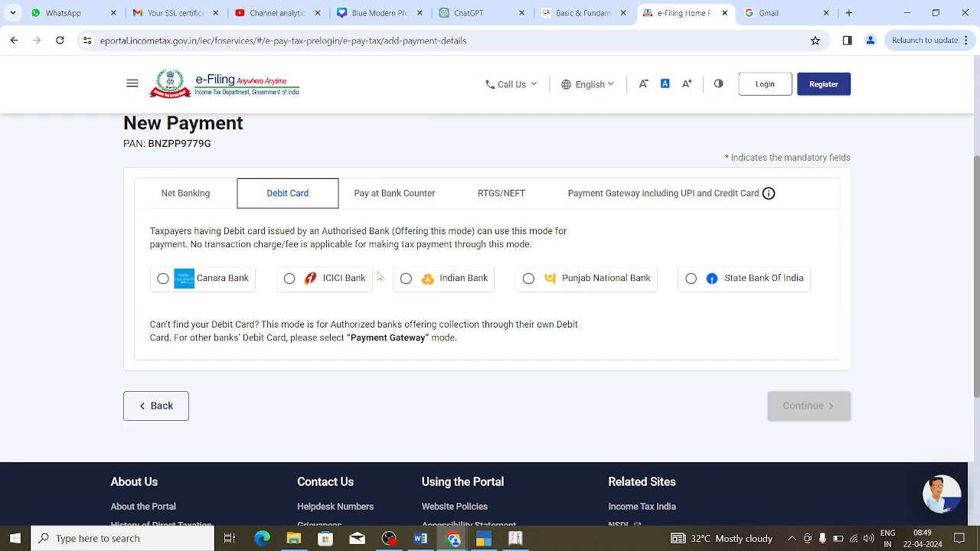
pyautogui.click(530, 279)
pyautogui.click(798, 409)
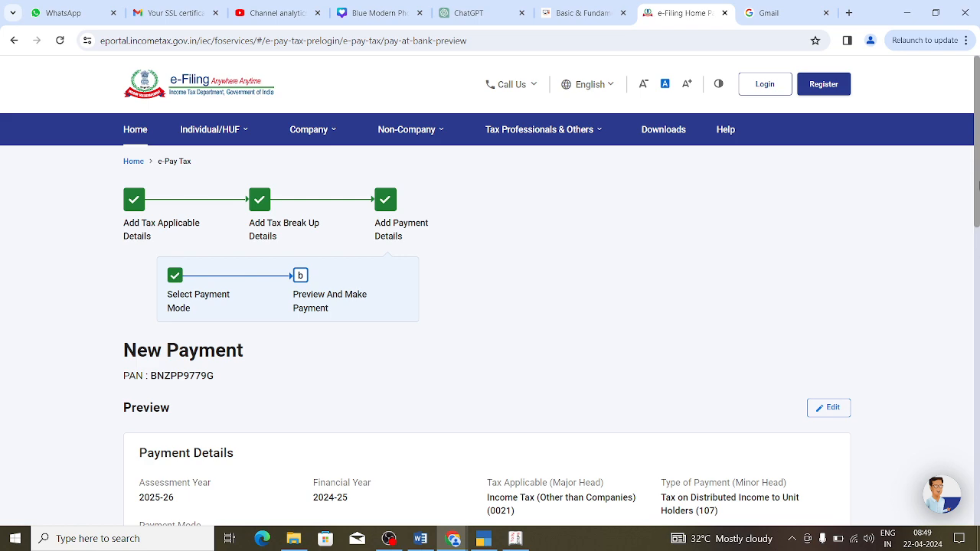
pyautogui.moveTo(978, 184); pyautogui.dragTo(979, 343)
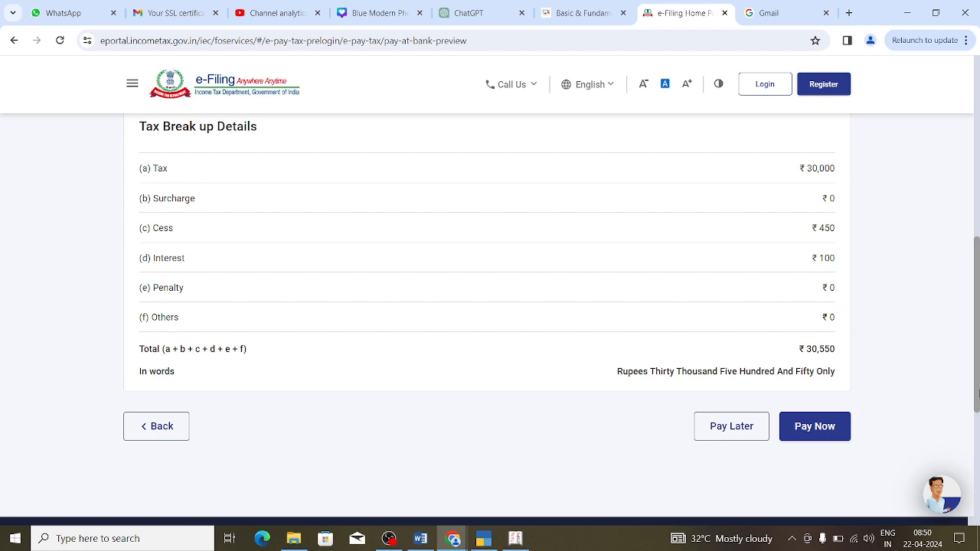
pyautogui.moveTo(978, 392); pyautogui.dragTo(978, 282)
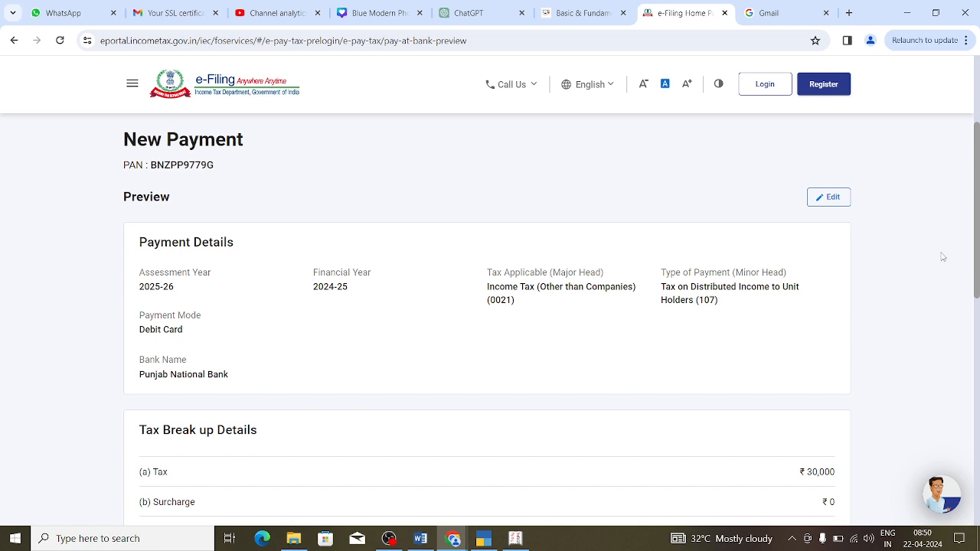
pyautogui.scroll(-5, 730, 450)
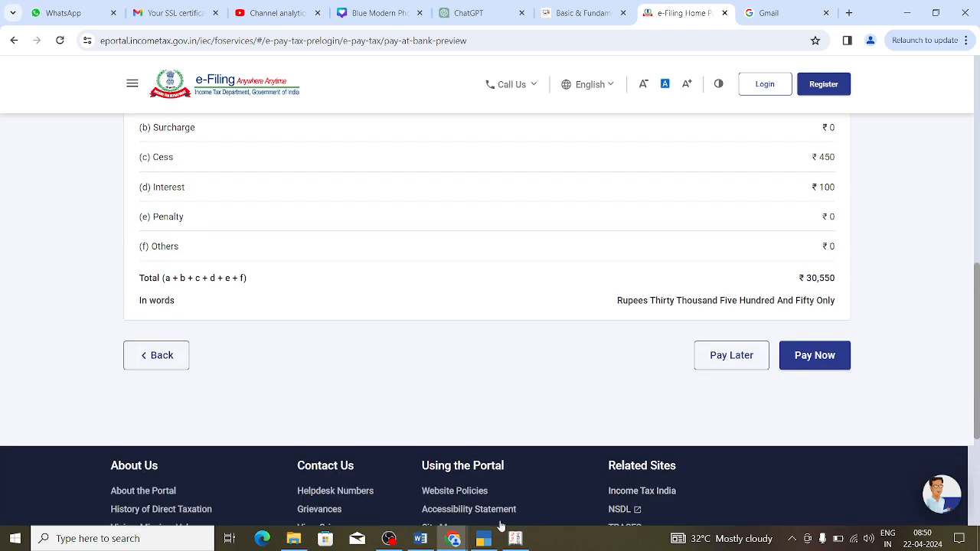
pyautogui.click(483, 539)
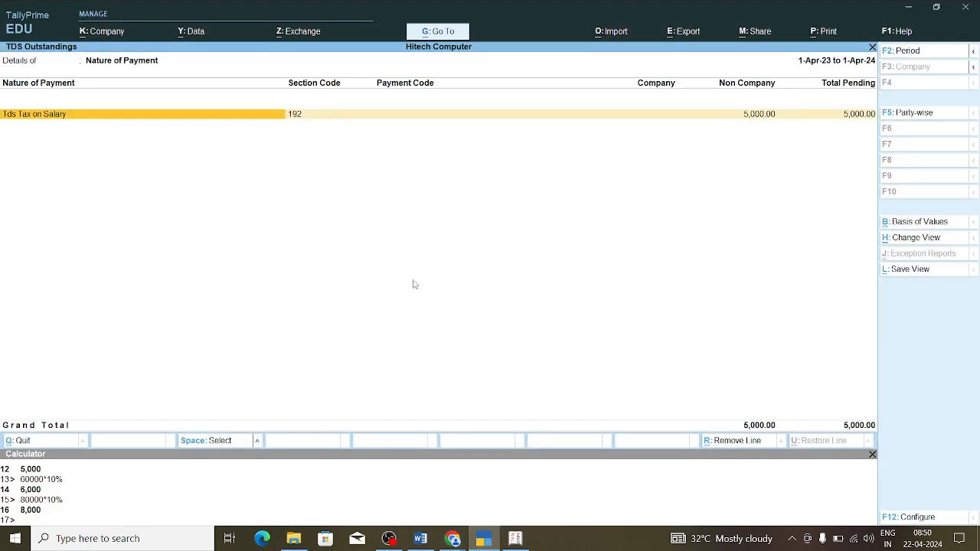
# Step: Reopen TDS Outstandings from Statutory Reports > TDS Reports with Show Section Code set to Yes
pyautogui.press('Escape')
pyautogui.press('Escape')
pyautogui.press('Escape')
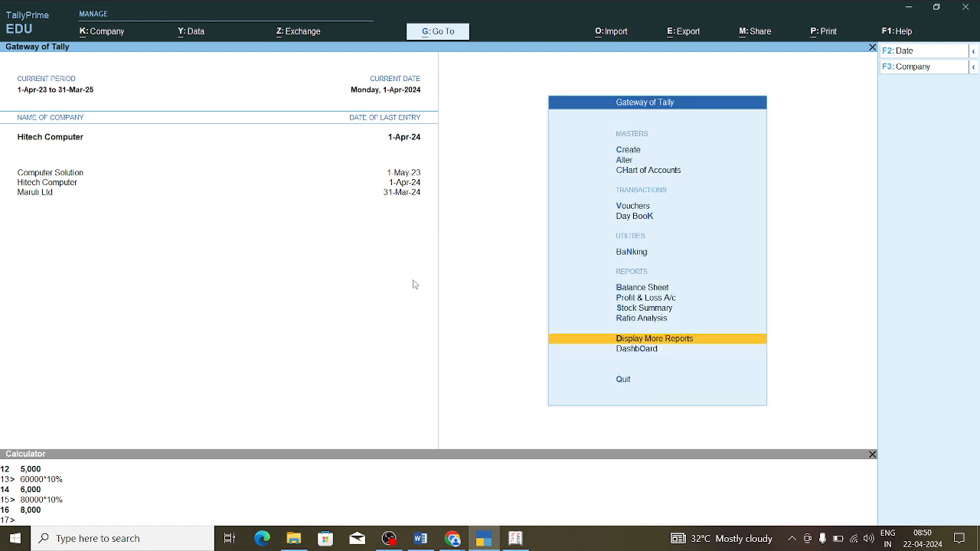
pyautogui.press('Return')
pyautogui.press('Down')
pyautogui.press('Down')
pyautogui.press('Down')
pyautogui.press('Down')
pyautogui.press('Down')
pyautogui.press('Down')
pyautogui.press('Down')
pyautogui.press('Down')
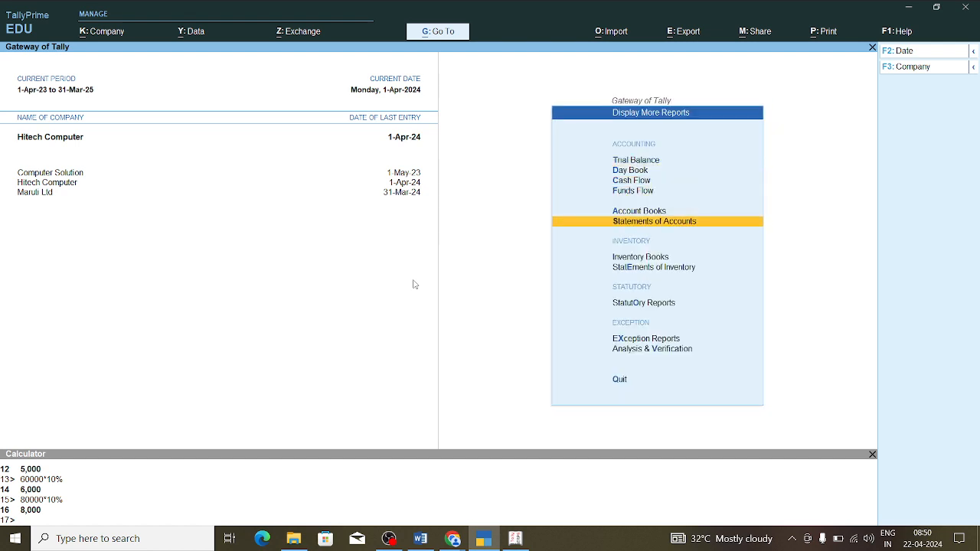
pyautogui.press('Return')
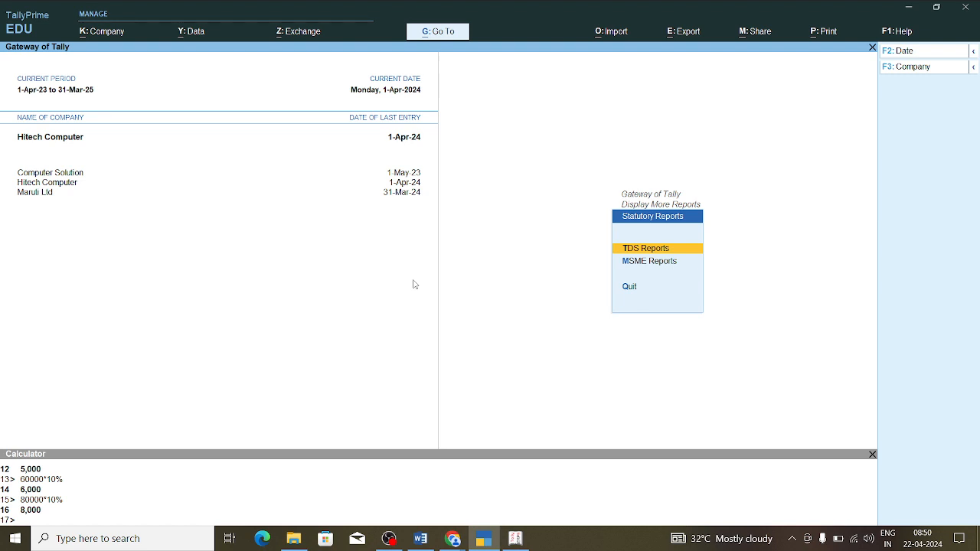
pyautogui.press('Return')
pyautogui.press('Down')
pyautogui.press('Down')
pyautogui.press('Down')
pyautogui.press('Down')
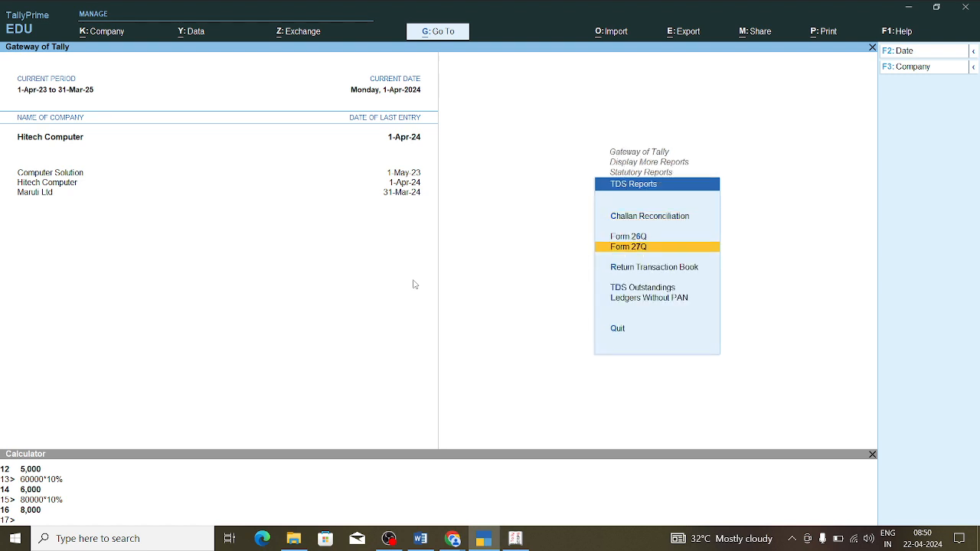
pyautogui.press('Return')
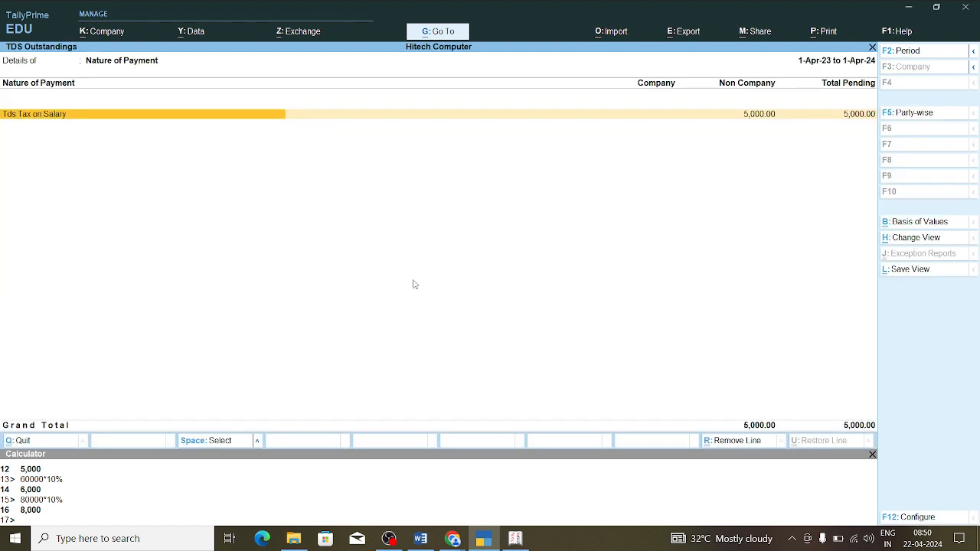
pyautogui.press('F12')
pyautogui.write('y')
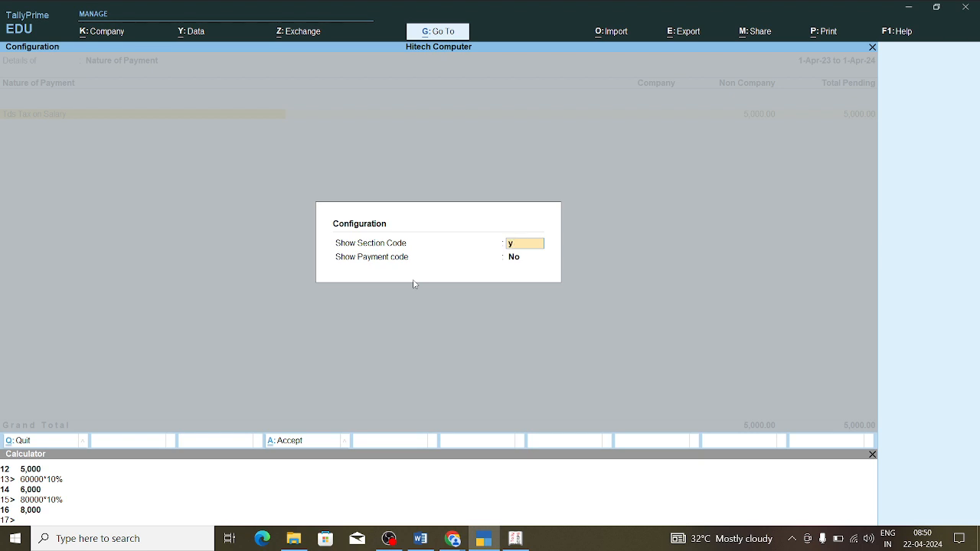
pyautogui.press('Return')
pyautogui.press('Return')
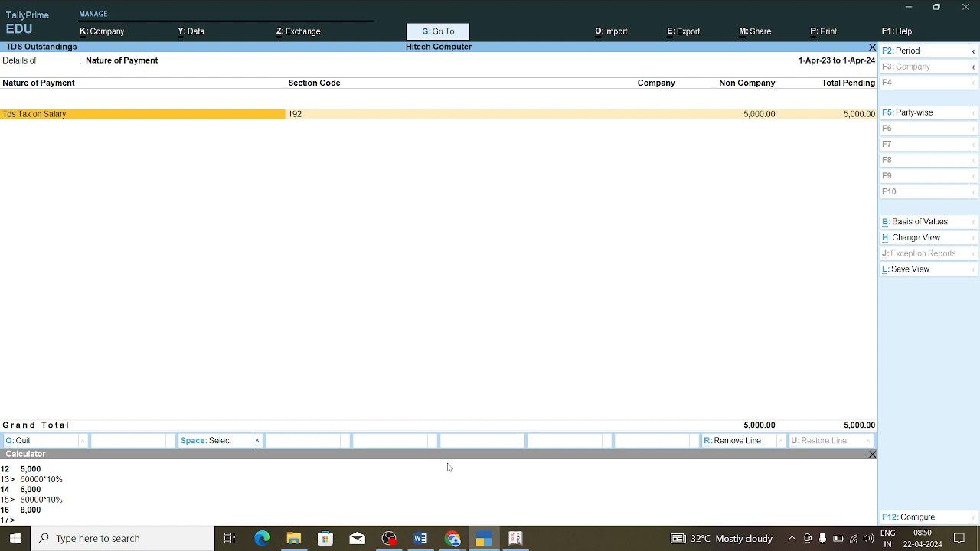
pyautogui.click(389, 538)
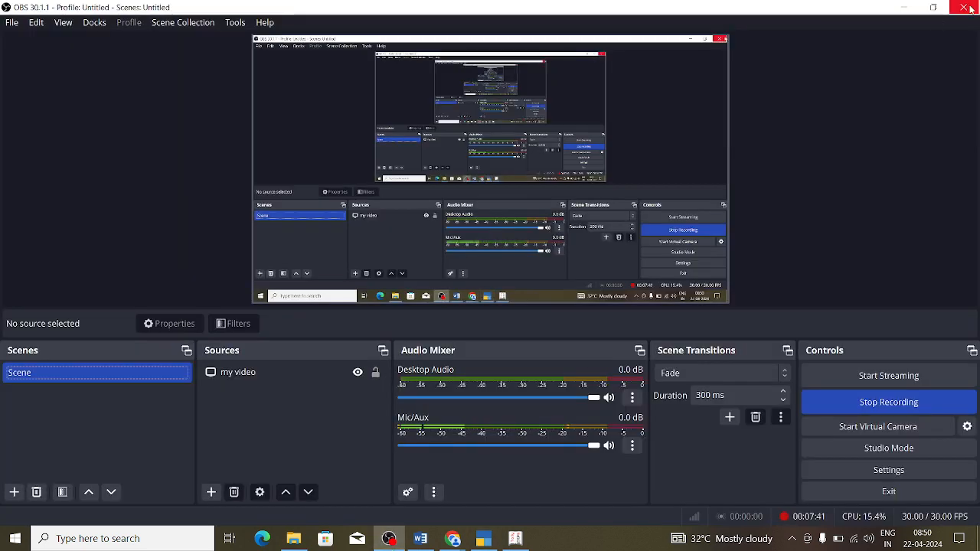